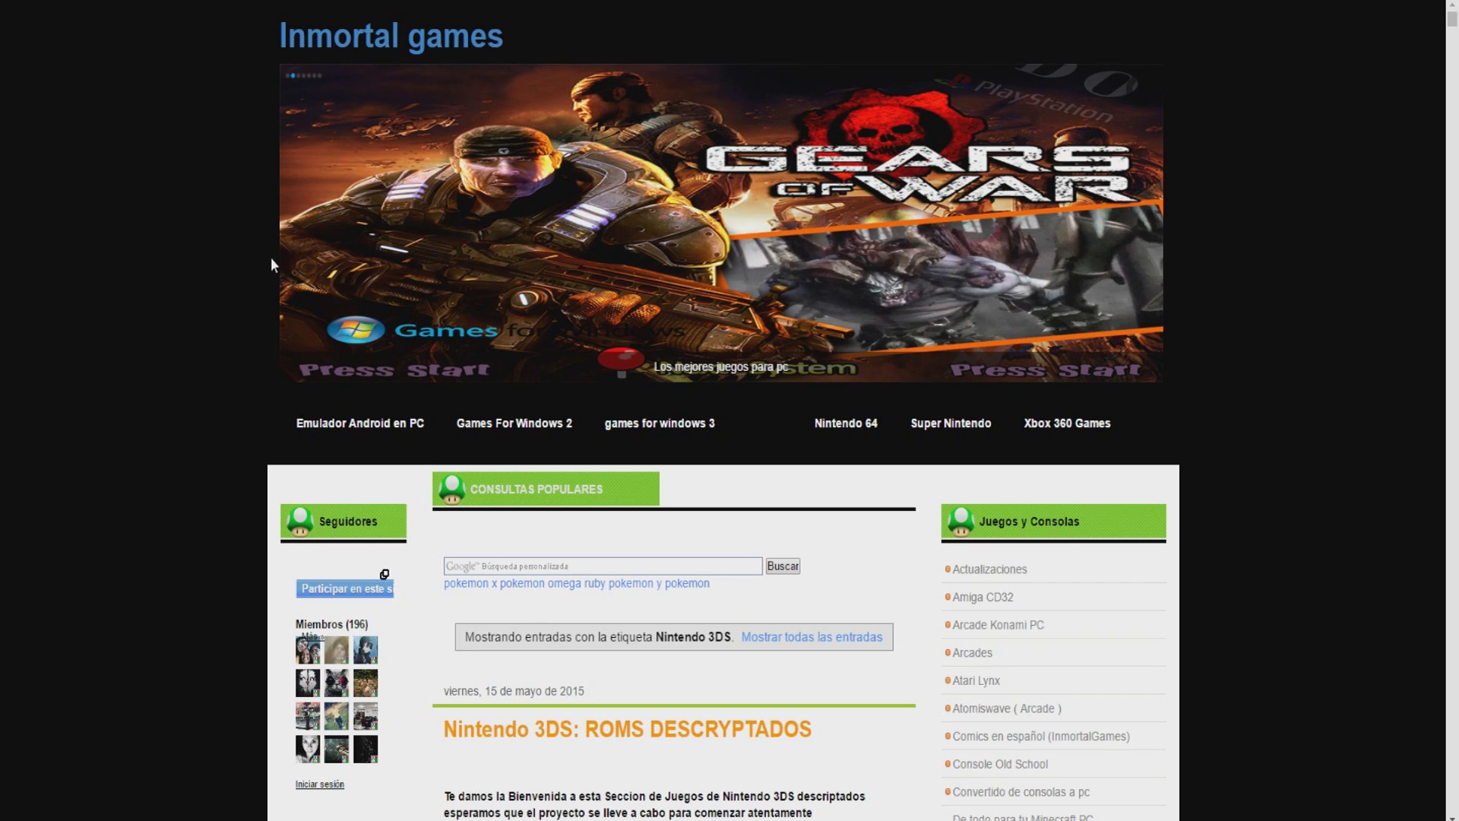
Find the CITRA POKE SPEED IMG 2016-06-29 emulator entry and view its RAR file on the MEGA download page.
{"action": "scroll", "coordinate": [639, 484], "scroll_direction": "down", "scroll_amount": 10}
{"action": "scroll", "coordinate": [638, 484], "scroll_direction": "down", "scroll_amount": 6}
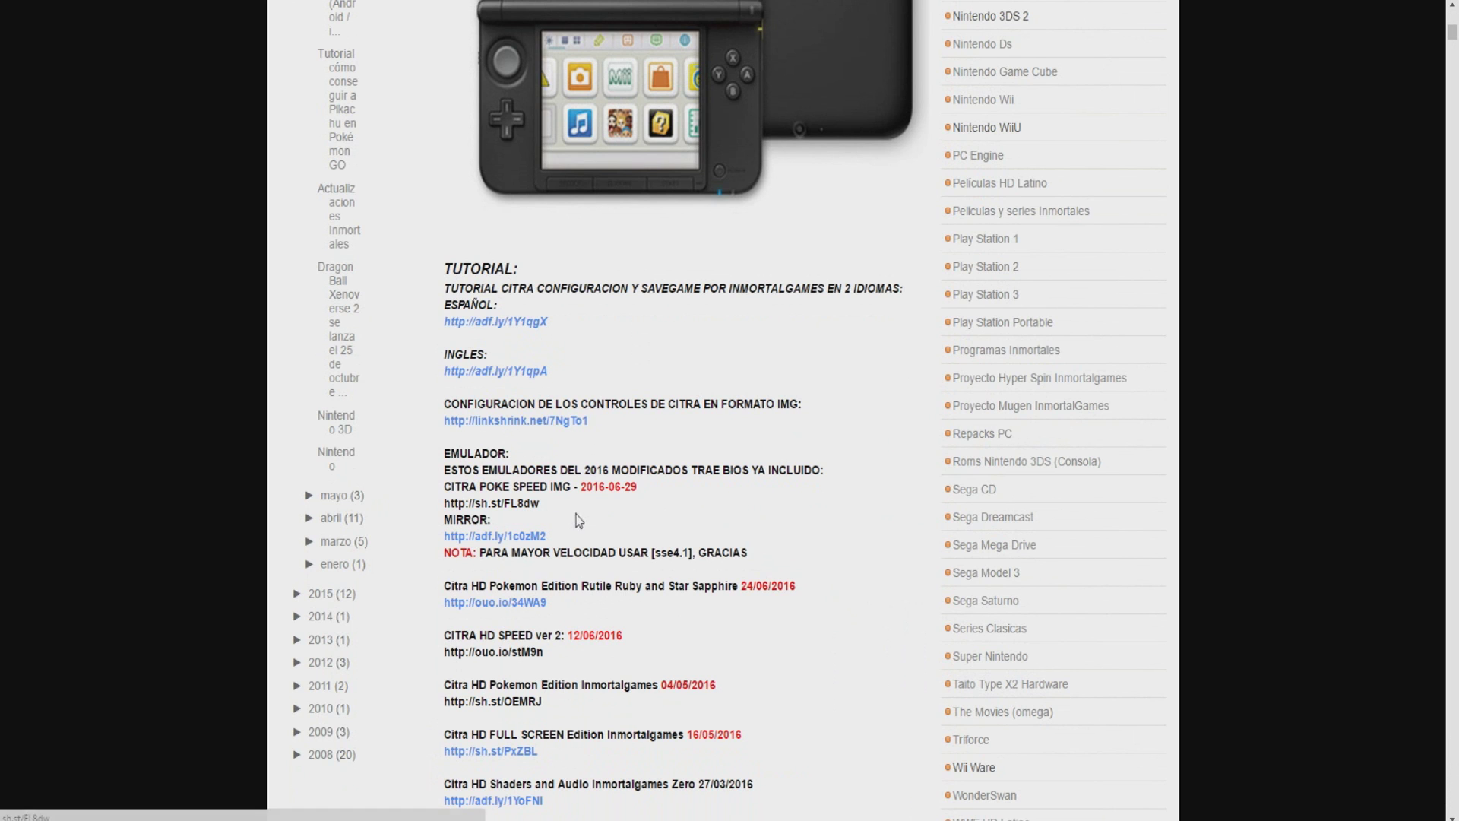
{"action": "scroll", "coordinate": [619, 504], "scroll_direction": "down", "scroll_amount": 1}
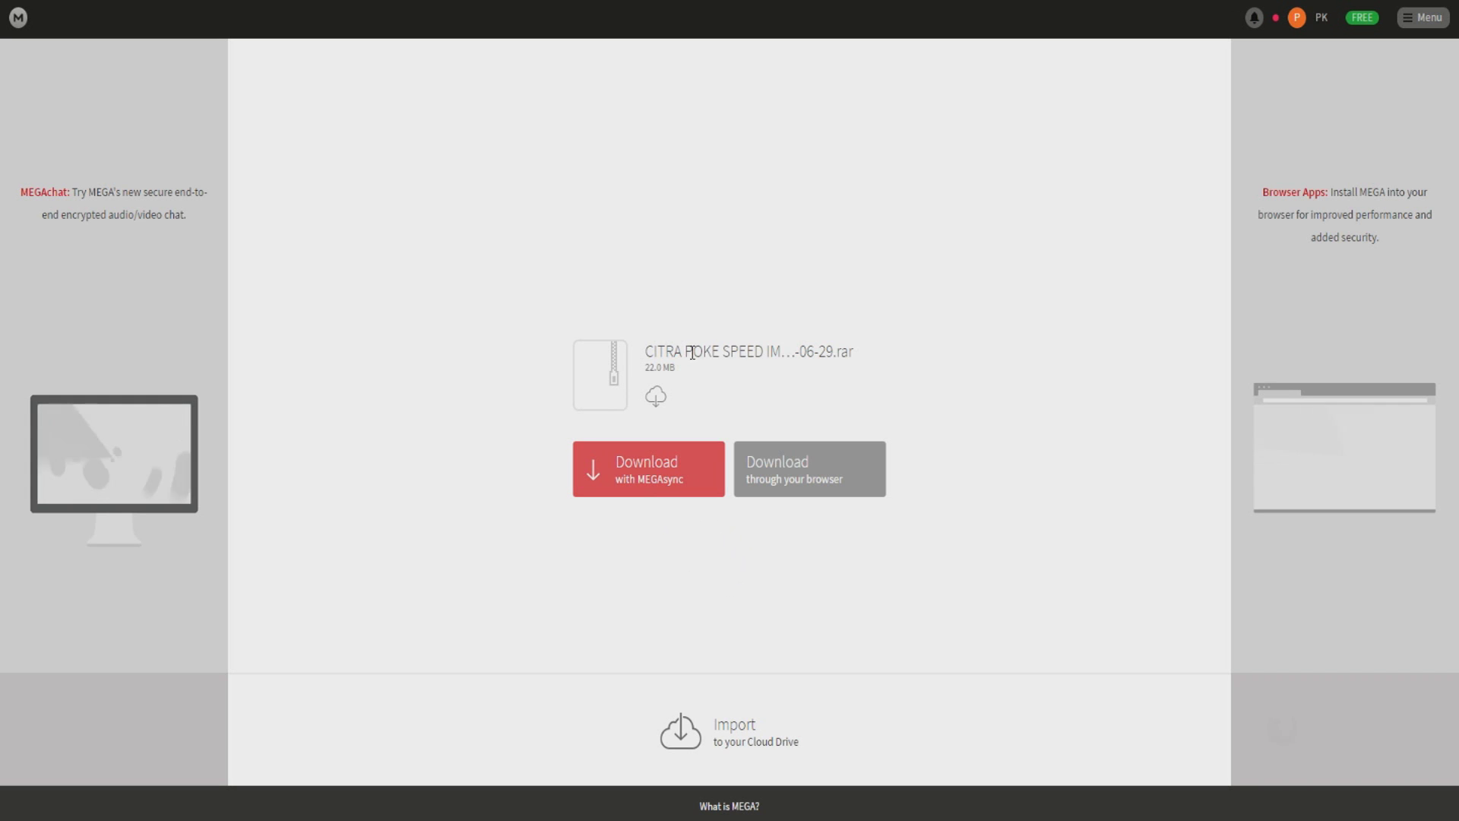
{"action": "left_click_drag", "start_coordinate": [645, 352], "coordinate": [863, 364]}
{"action": "left_click", "coordinate": [864, 367]}
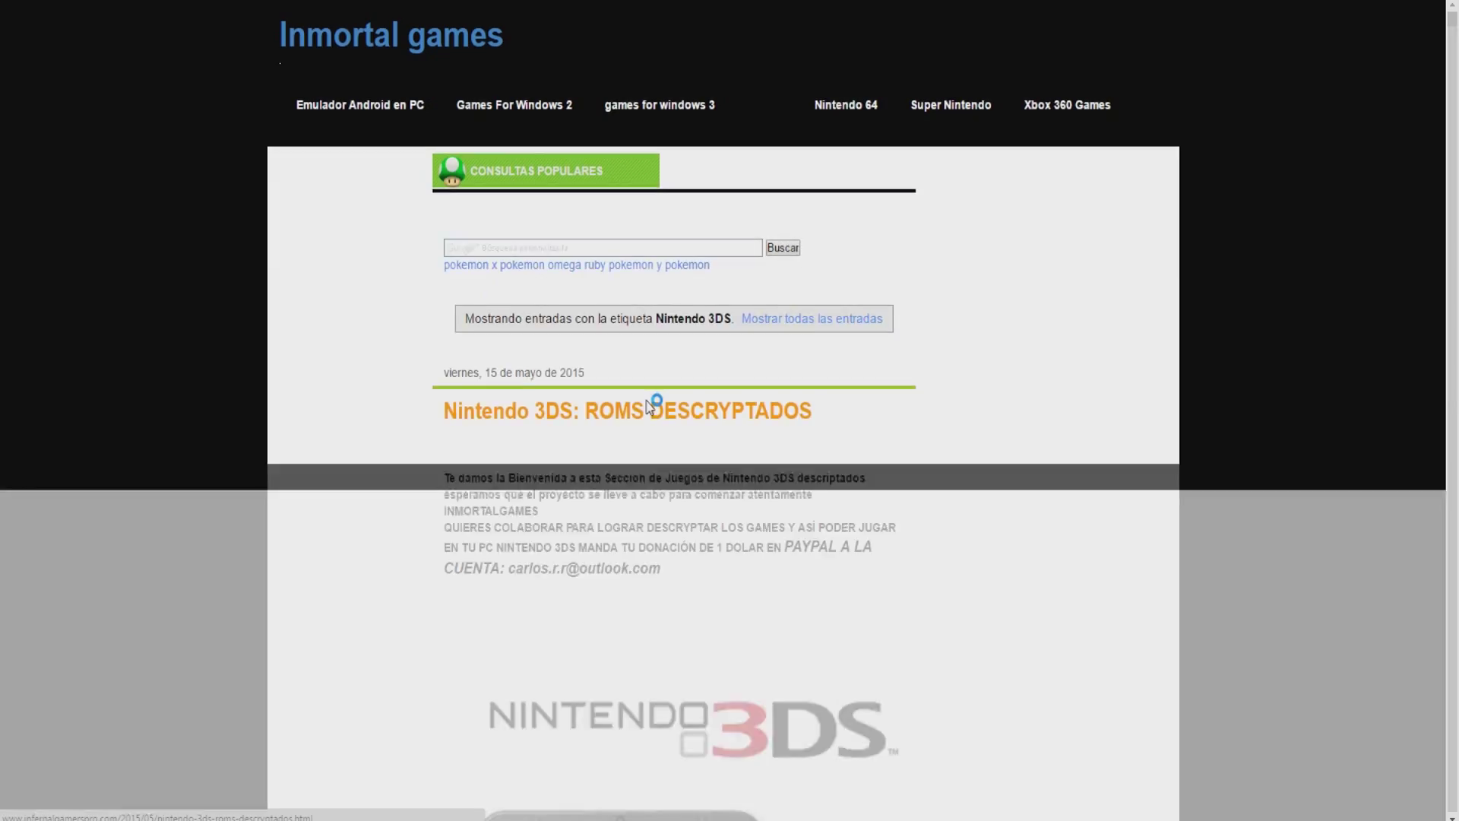
Look through the decrypted Nintendo 3DS game listings on the Inmortal games page.
{"action": "scroll", "coordinate": [651, 405], "scroll_direction": "down", "scroll_amount": 15}
{"action": "scroll", "coordinate": [648, 406], "scroll_direction": "down", "scroll_amount": 6}
{"action": "scroll", "coordinate": [649, 405], "scroll_direction": "up", "scroll_amount": 1}
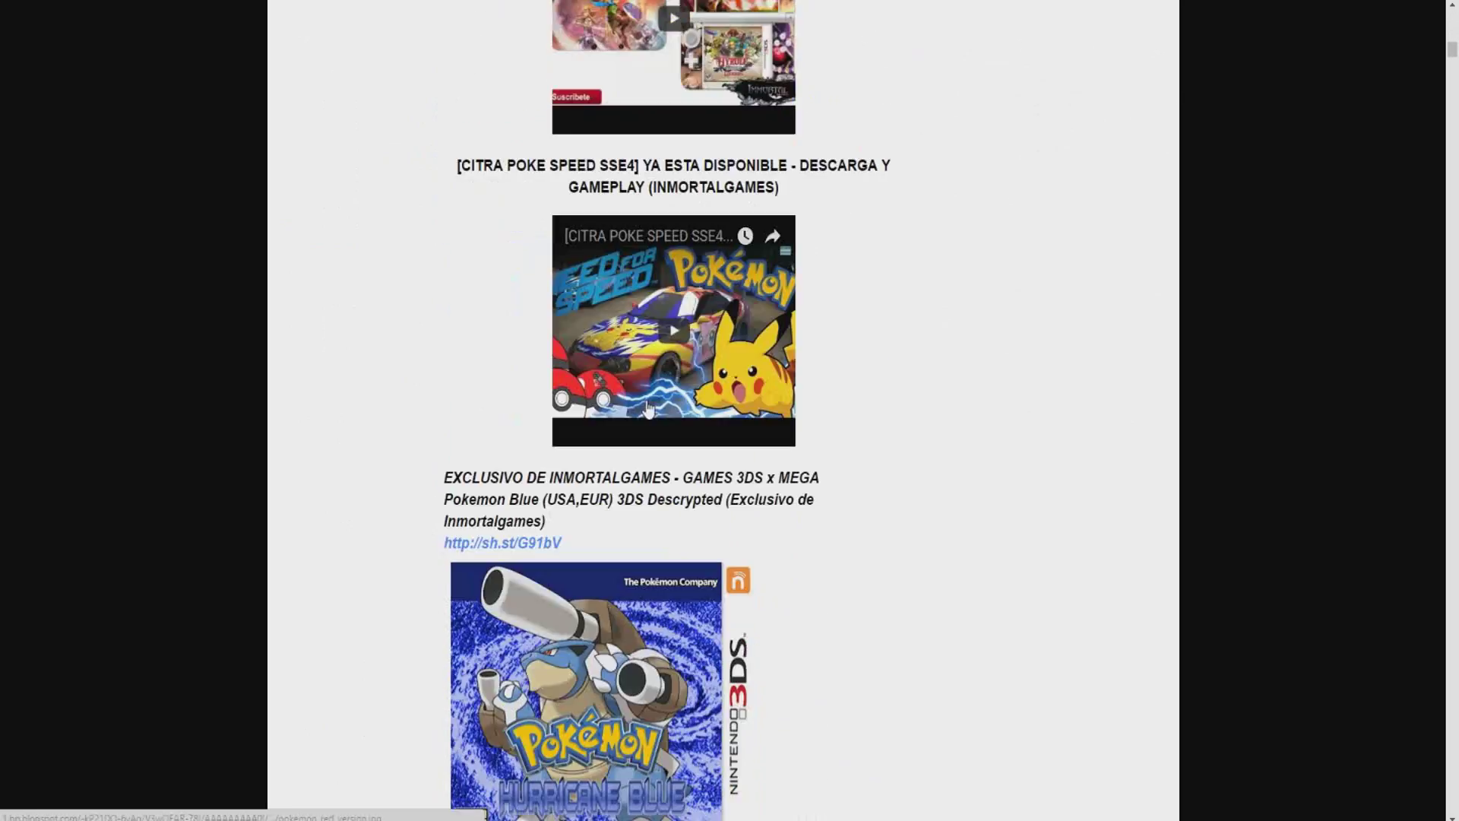
{"action": "scroll", "coordinate": [647, 402], "scroll_direction": "down", "scroll_amount": 7}
{"action": "scroll", "coordinate": [647, 403], "scroll_direction": "down", "scroll_amount": 13}
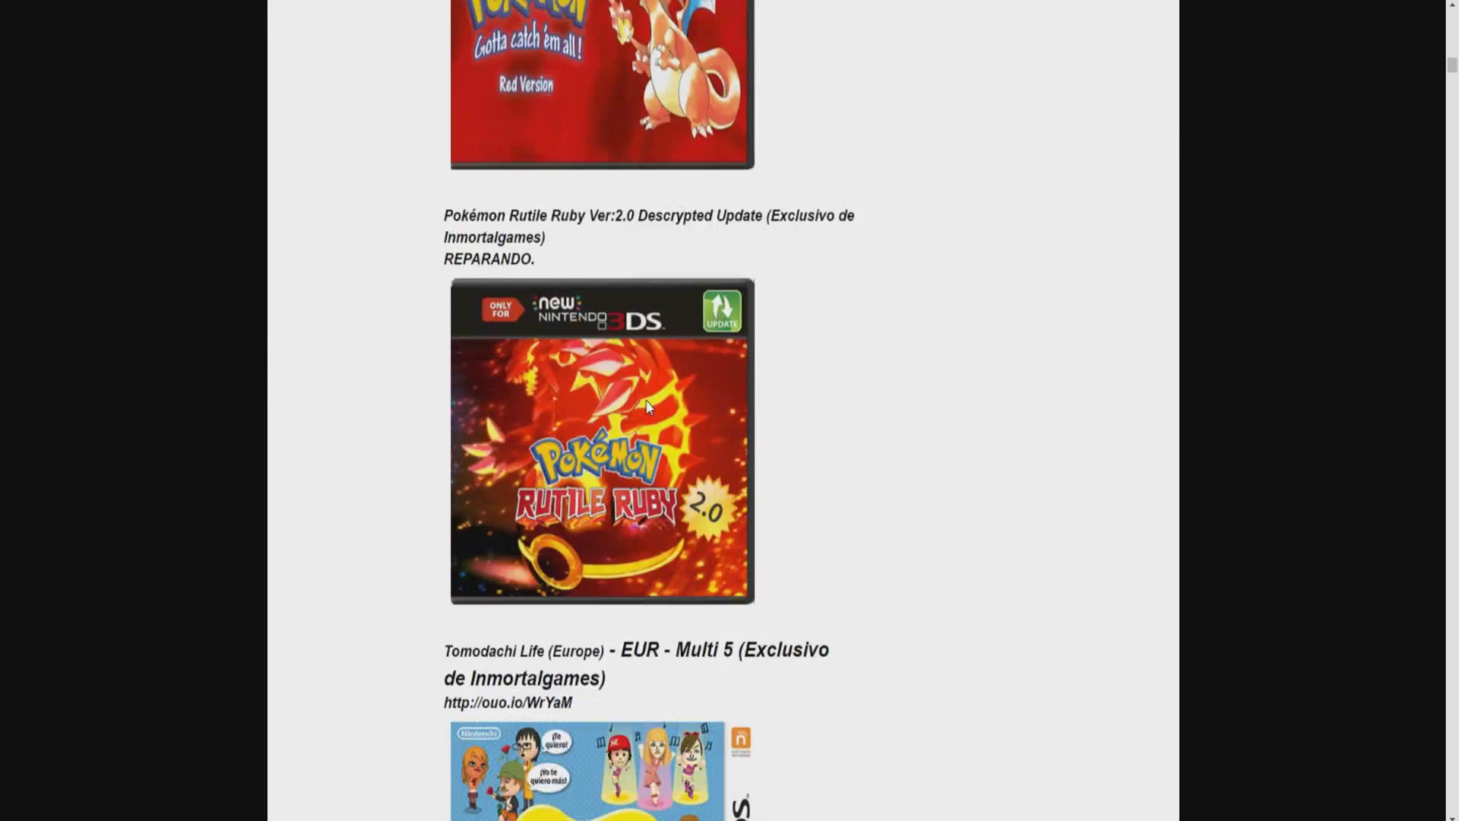
{"action": "scroll", "coordinate": [647, 405], "scroll_direction": "down", "scroll_amount": 14}
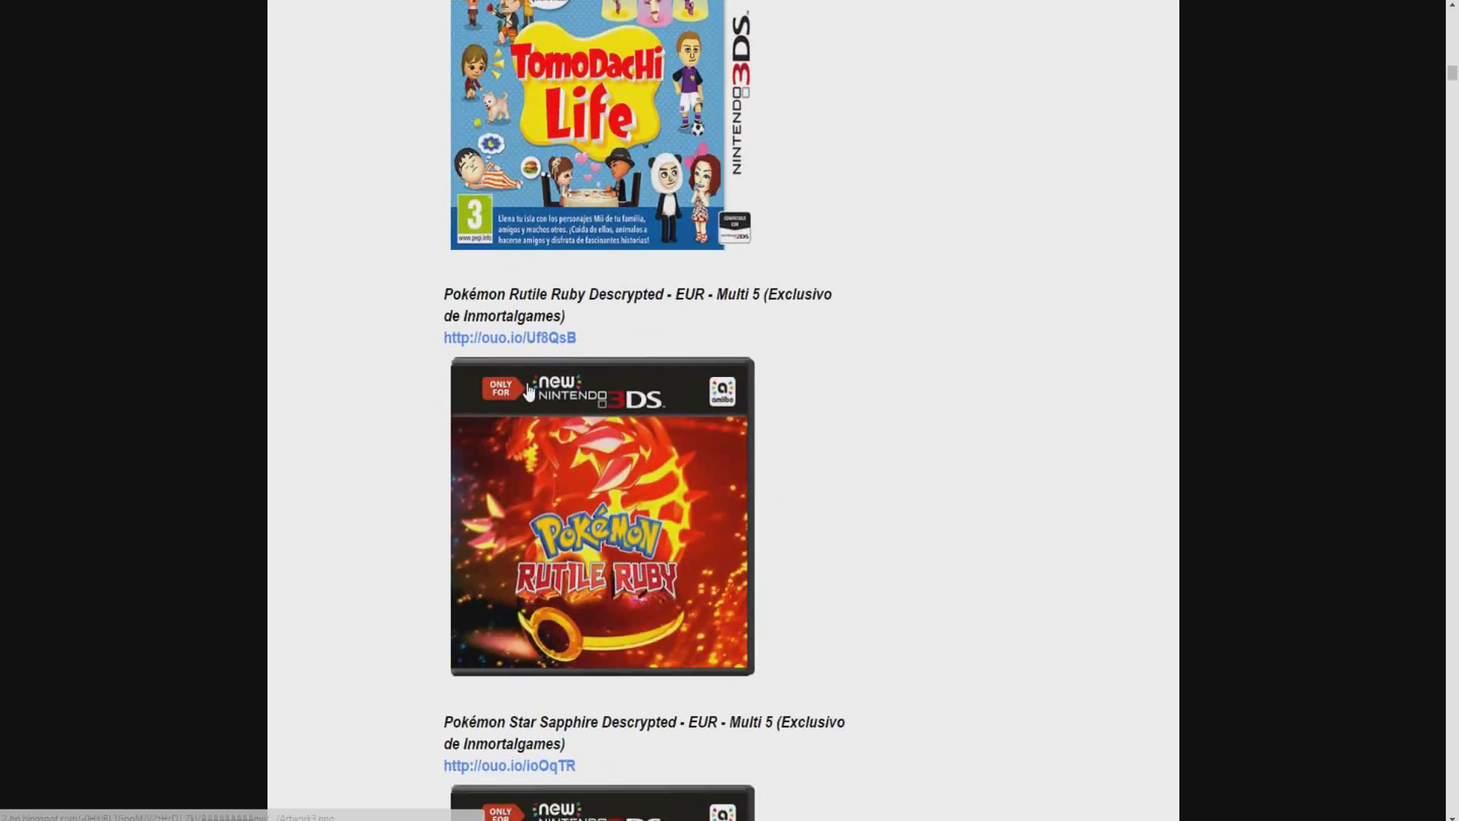
{"action": "scroll", "coordinate": [762, 438], "scroll_direction": "down", "scroll_amount": 15}
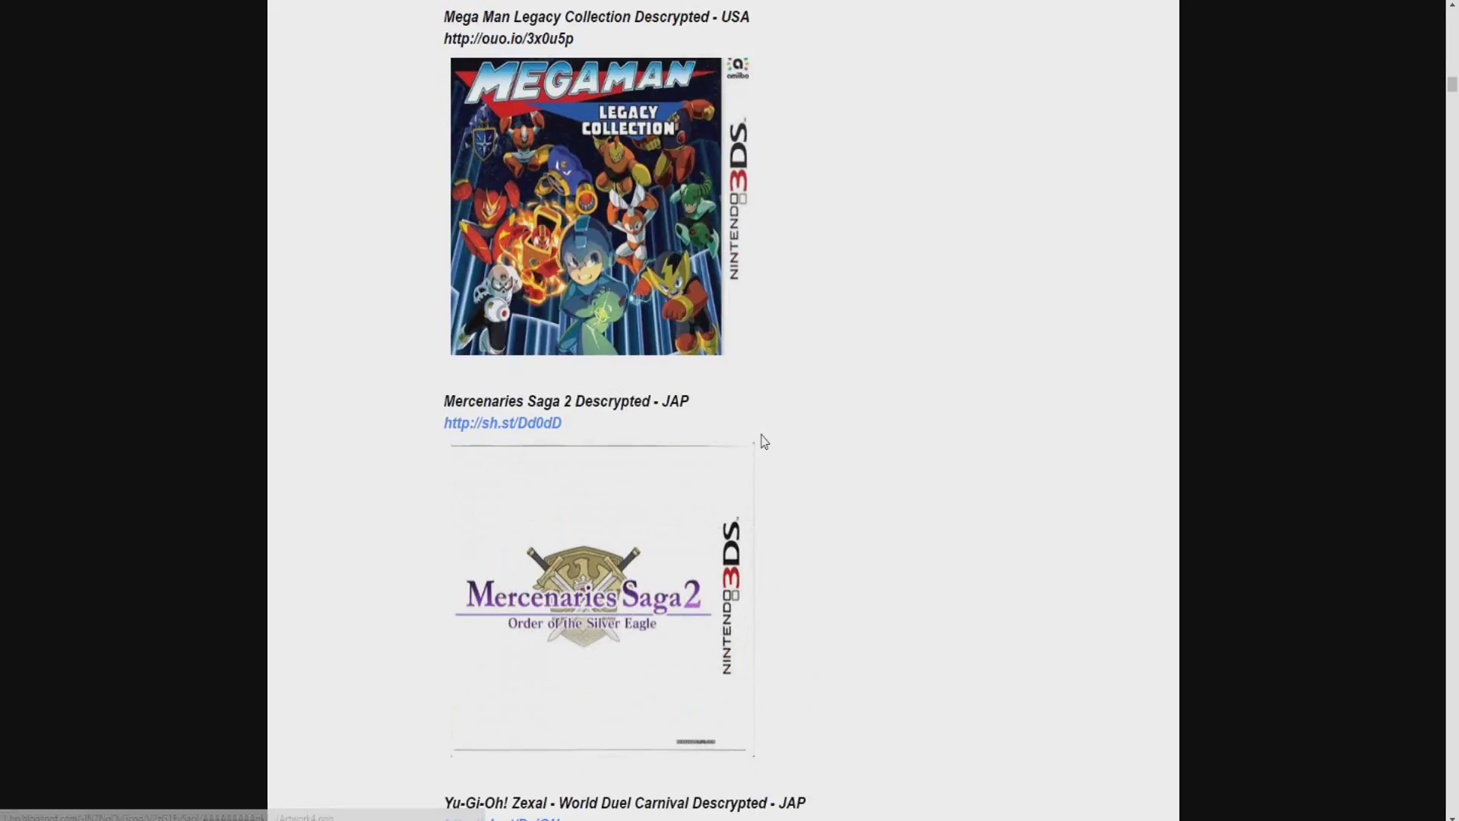
{"action": "scroll", "coordinate": [764, 441], "scroll_direction": "down", "scroll_amount": 15}
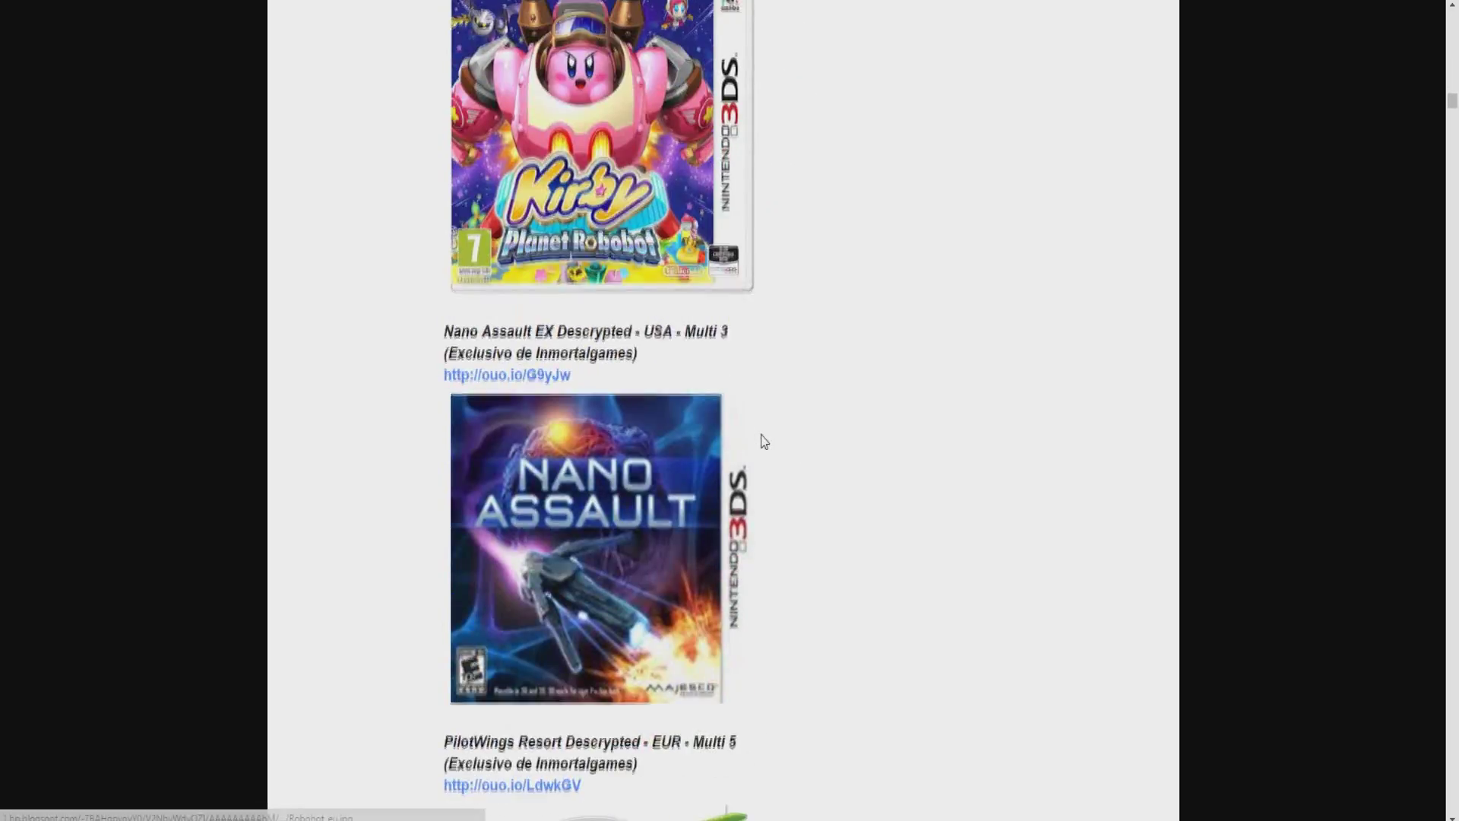
{"action": "scroll", "coordinate": [763, 441], "scroll_direction": "down", "scroll_amount": 8}
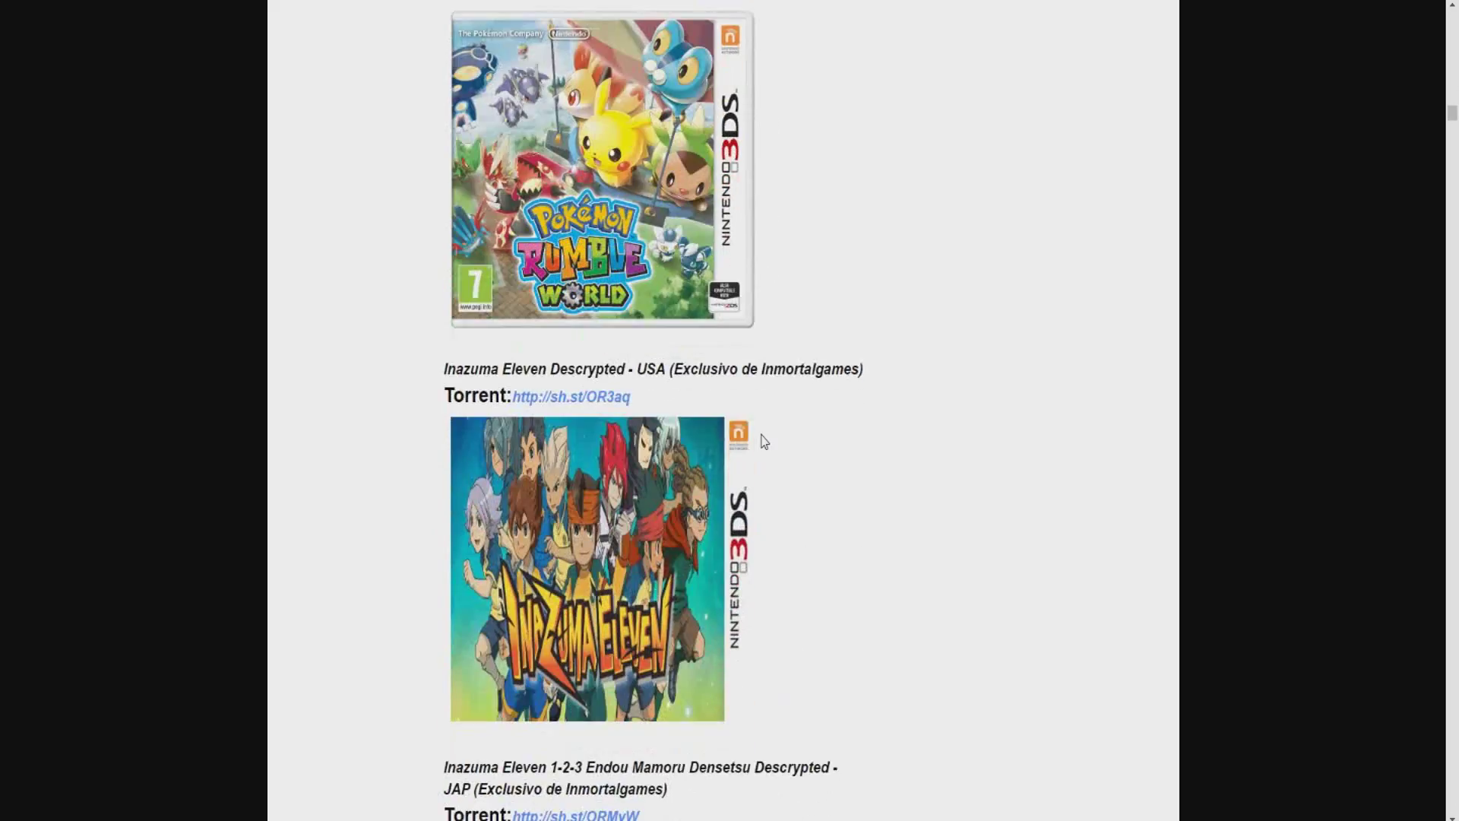
{"action": "scroll", "coordinate": [813, 485], "scroll_direction": "down", "scroll_amount": 15}
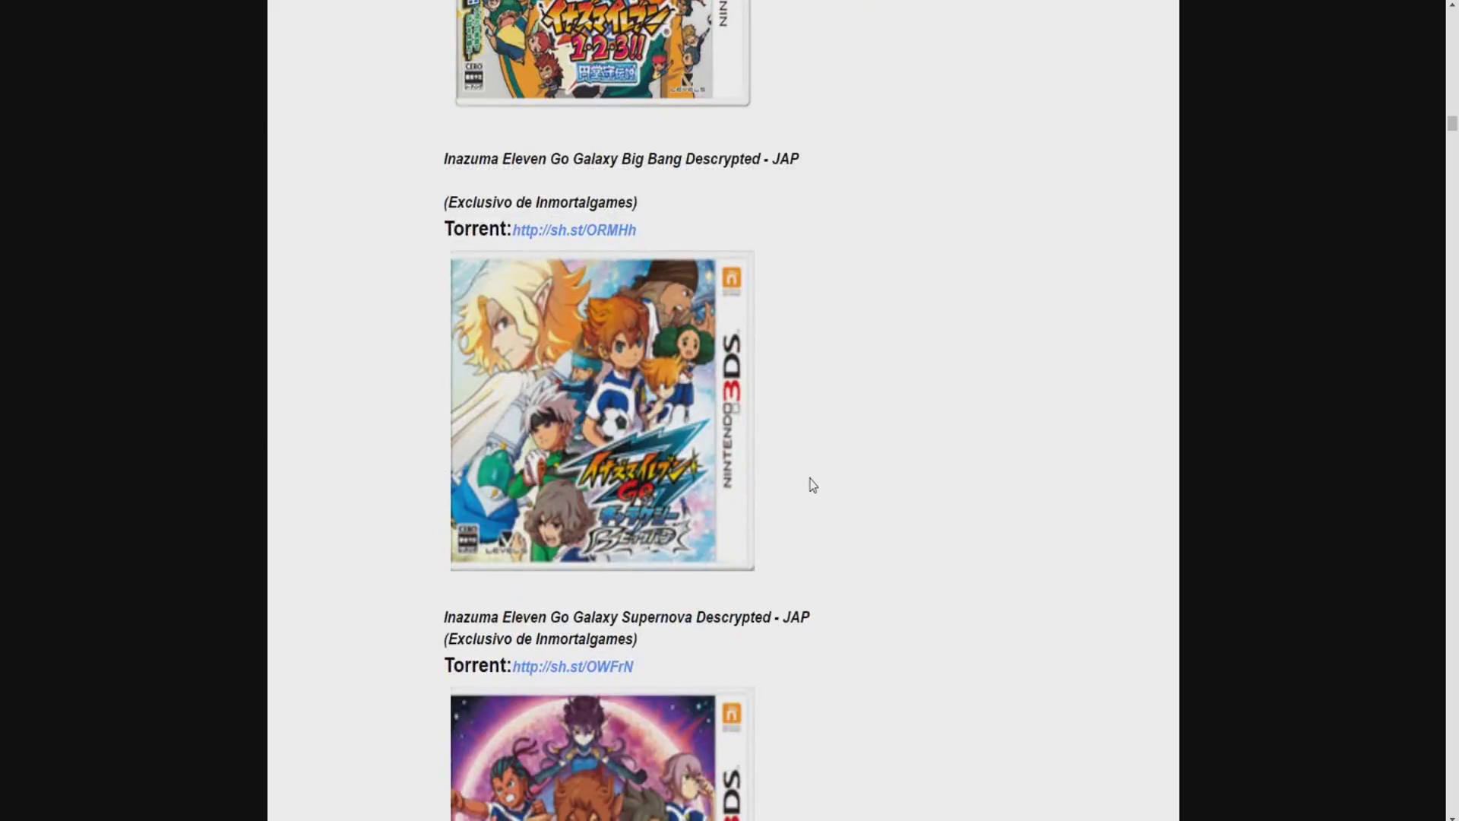
{"action": "scroll", "coordinate": [813, 484], "scroll_direction": "down", "scroll_amount": 15}
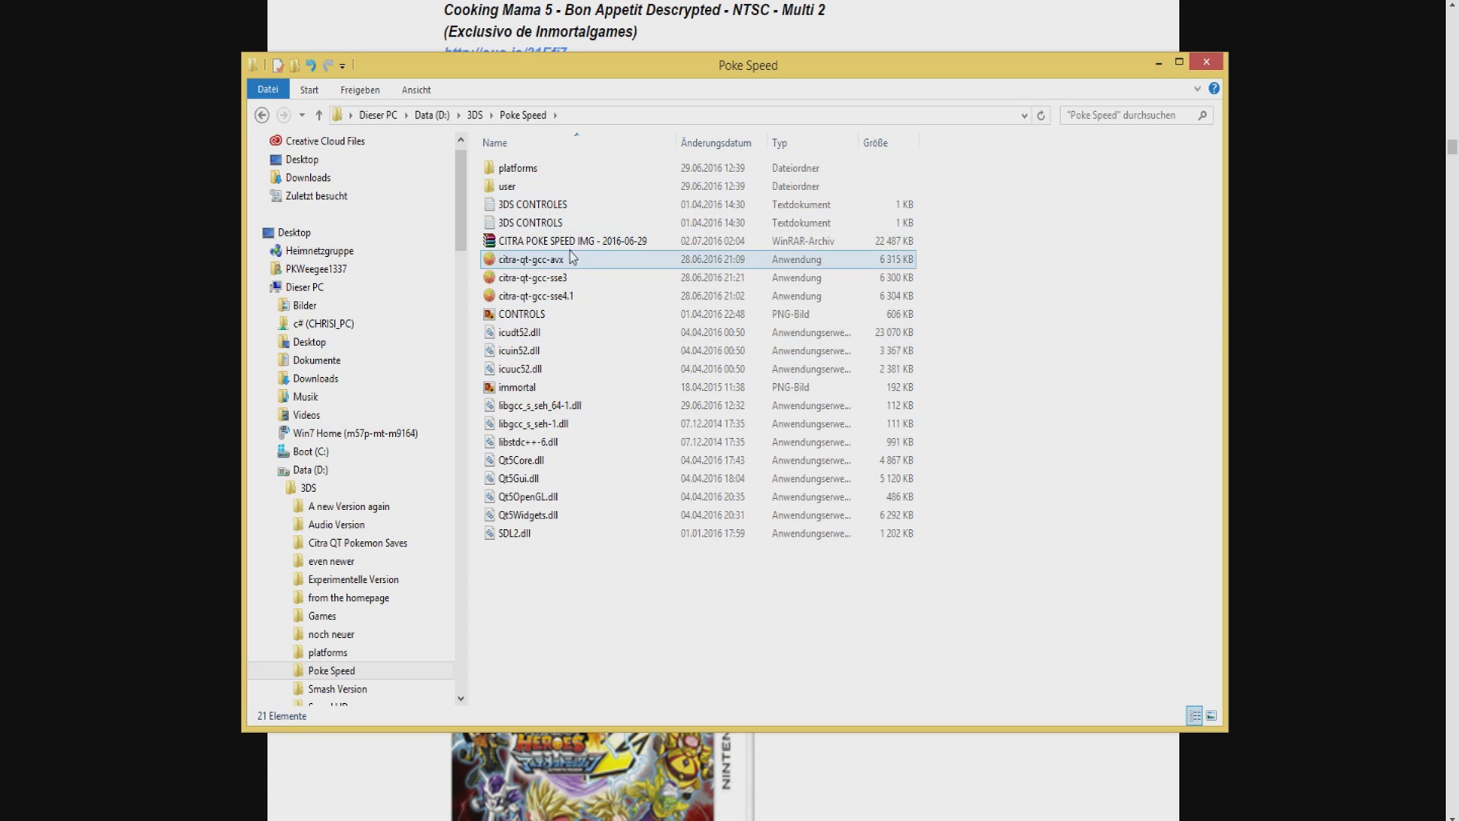
Locate the CITRA POKE SPEED IMG archive in the Poke Speed folder and launch the citra-qt-gcc-sse4.1 build there.
{"action": "left_click", "coordinate": [568, 243]}
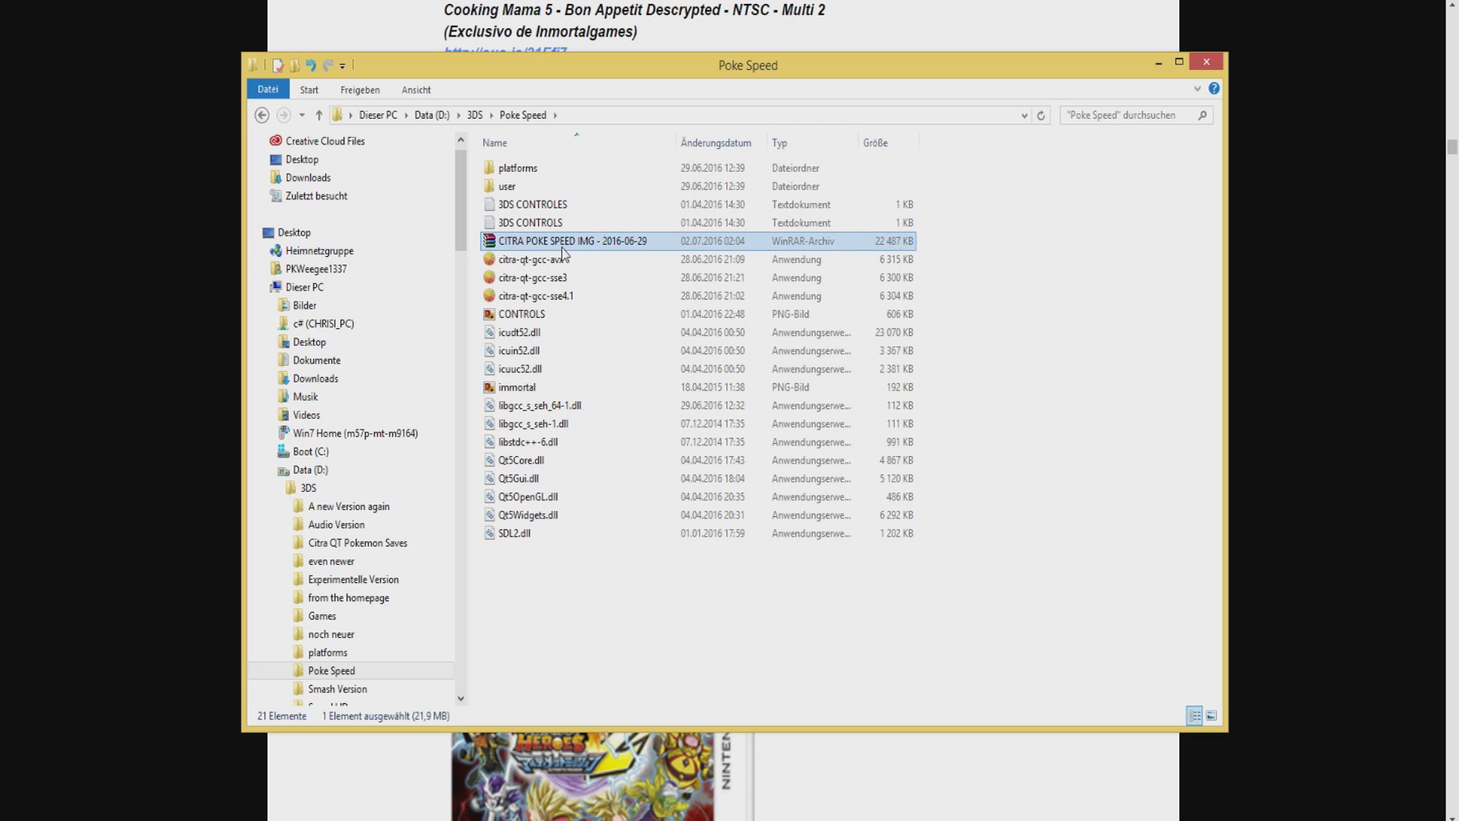
{"action": "left_click", "coordinate": [599, 551]}
{"action": "left_click", "coordinate": [611, 235]}
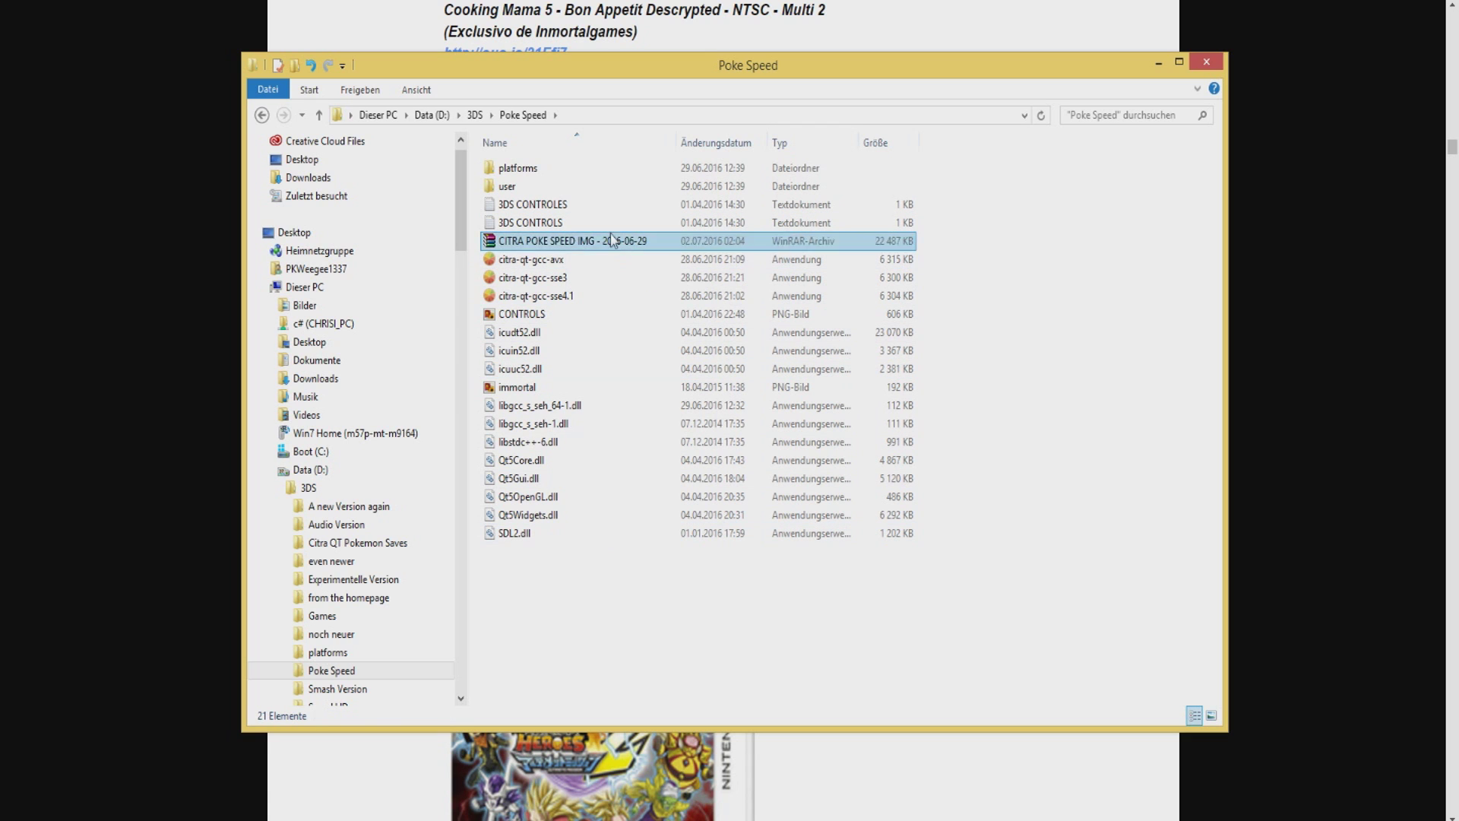
{"action": "left_click_drag", "start_coordinate": [584, 614], "coordinate": [634, 592]}
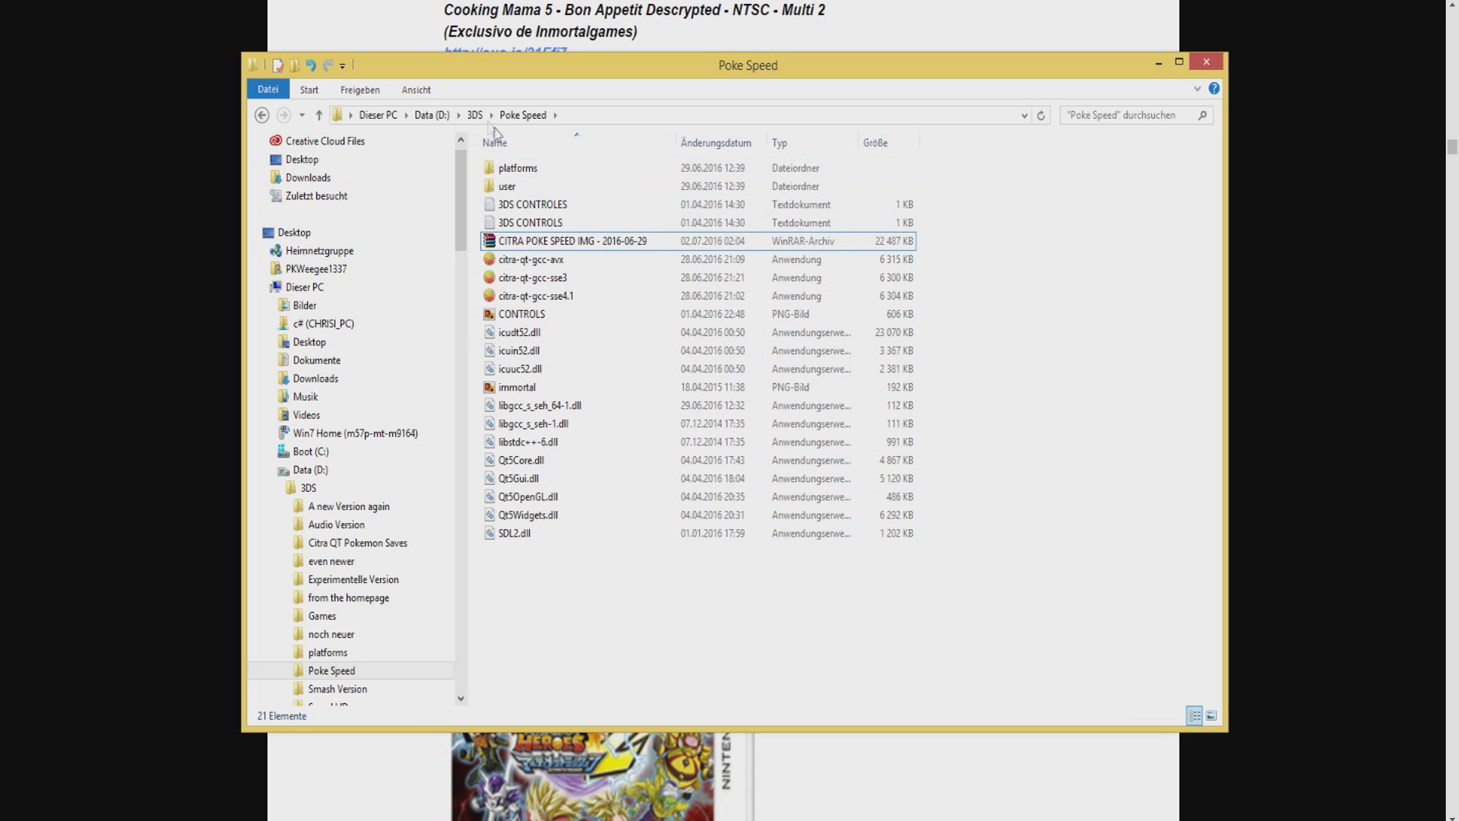
{"action": "double_click", "coordinate": [569, 296]}
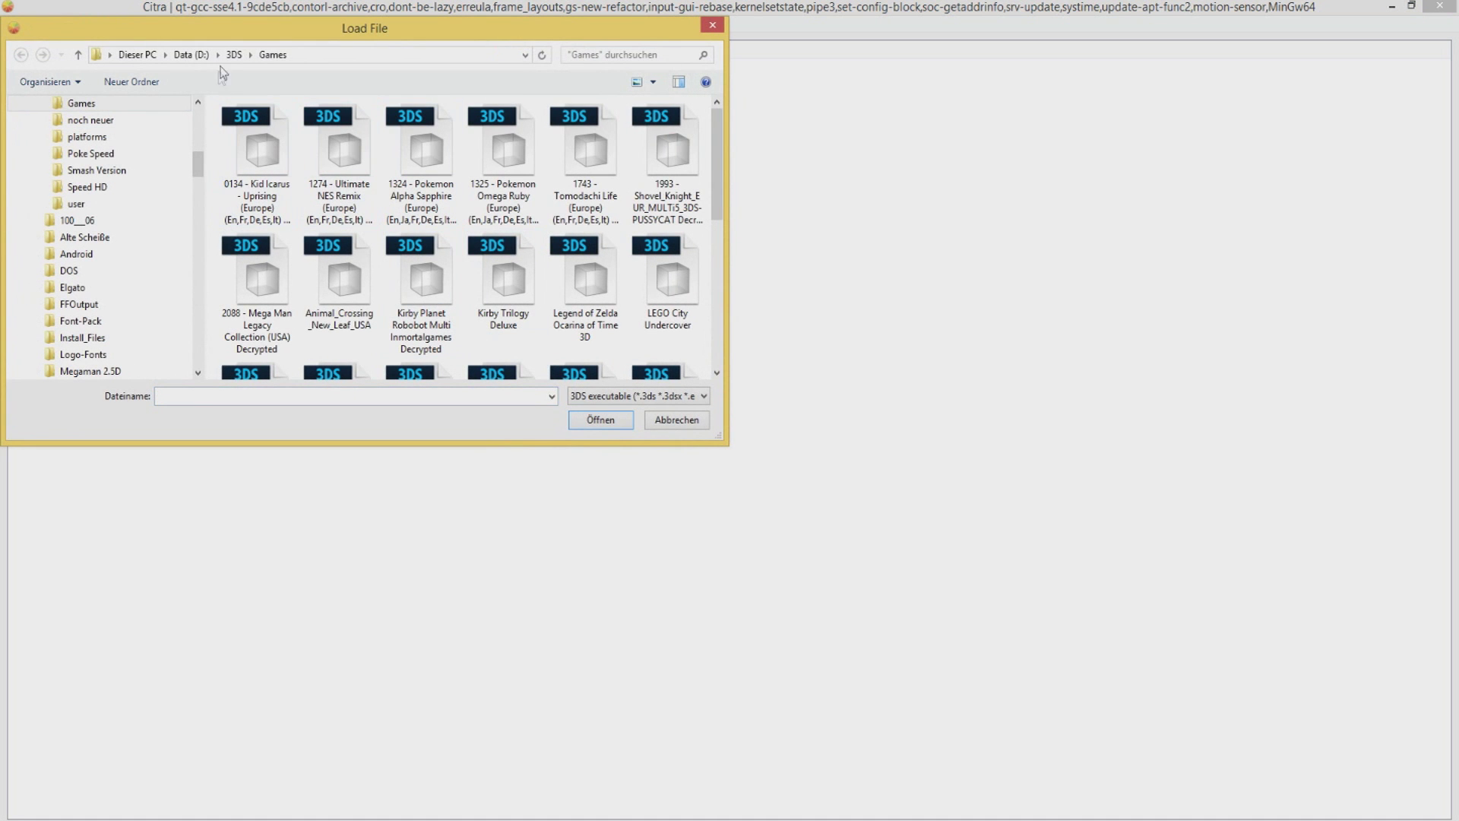
Load the Kirby Trilogy Deluxe game file from the 3DS Games folder.
{"action": "scroll", "coordinate": [506, 311], "scroll_direction": "down", "scroll_amount": 5}
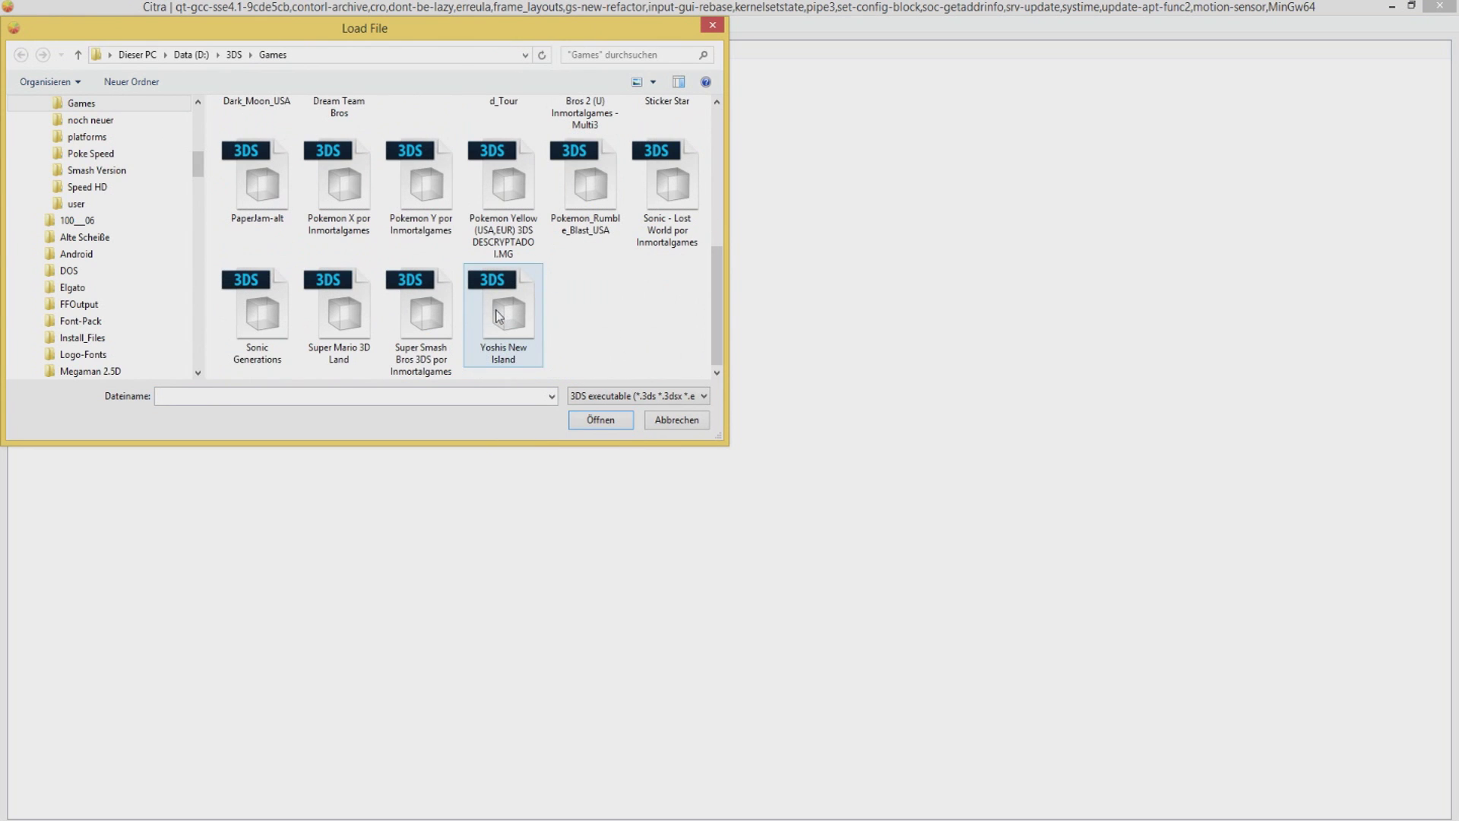
{"action": "scroll", "coordinate": [563, 334], "scroll_direction": "up", "scroll_amount": 5}
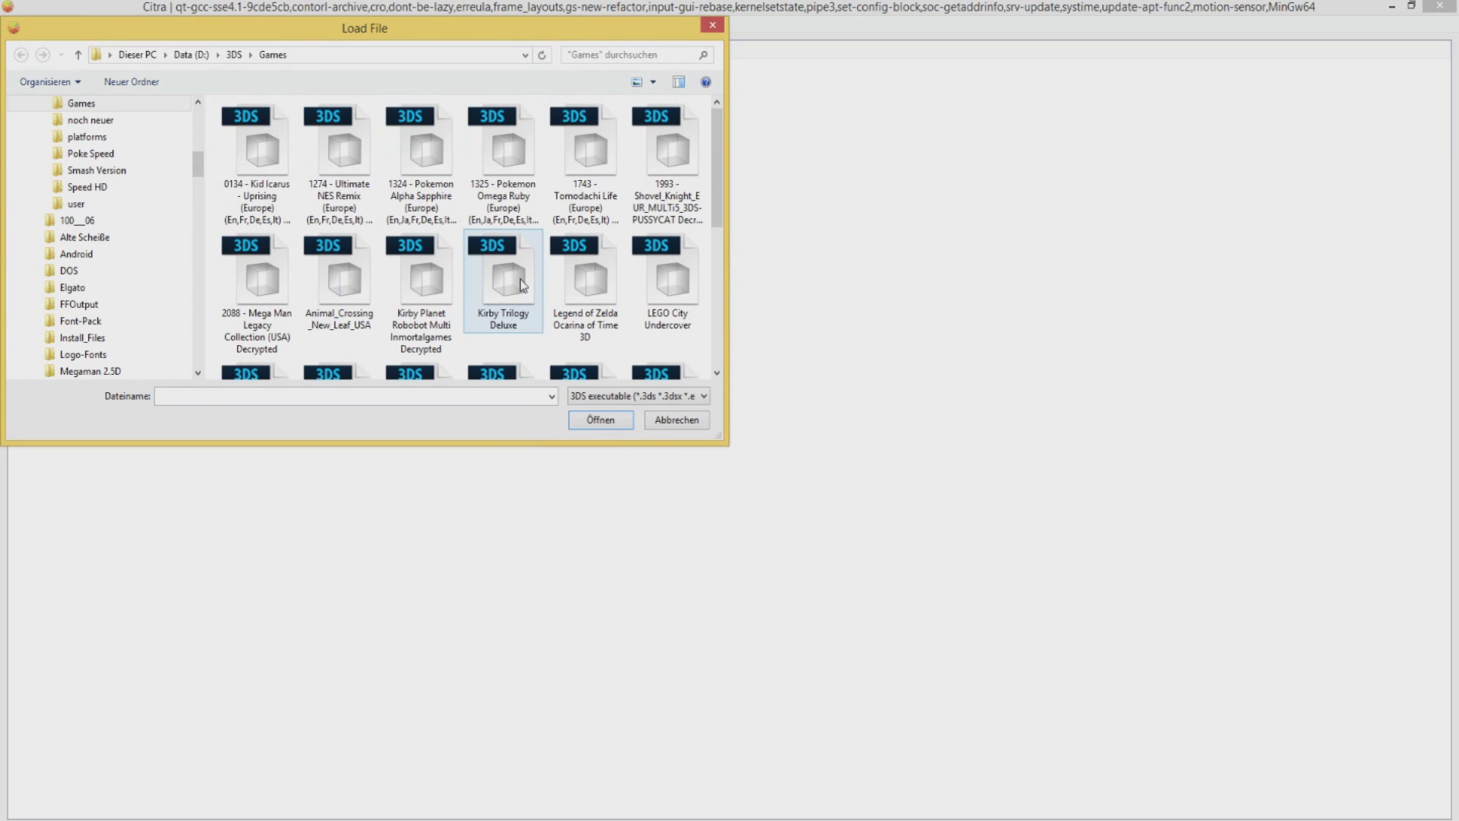
{"action": "double_click", "coordinate": [522, 285]}
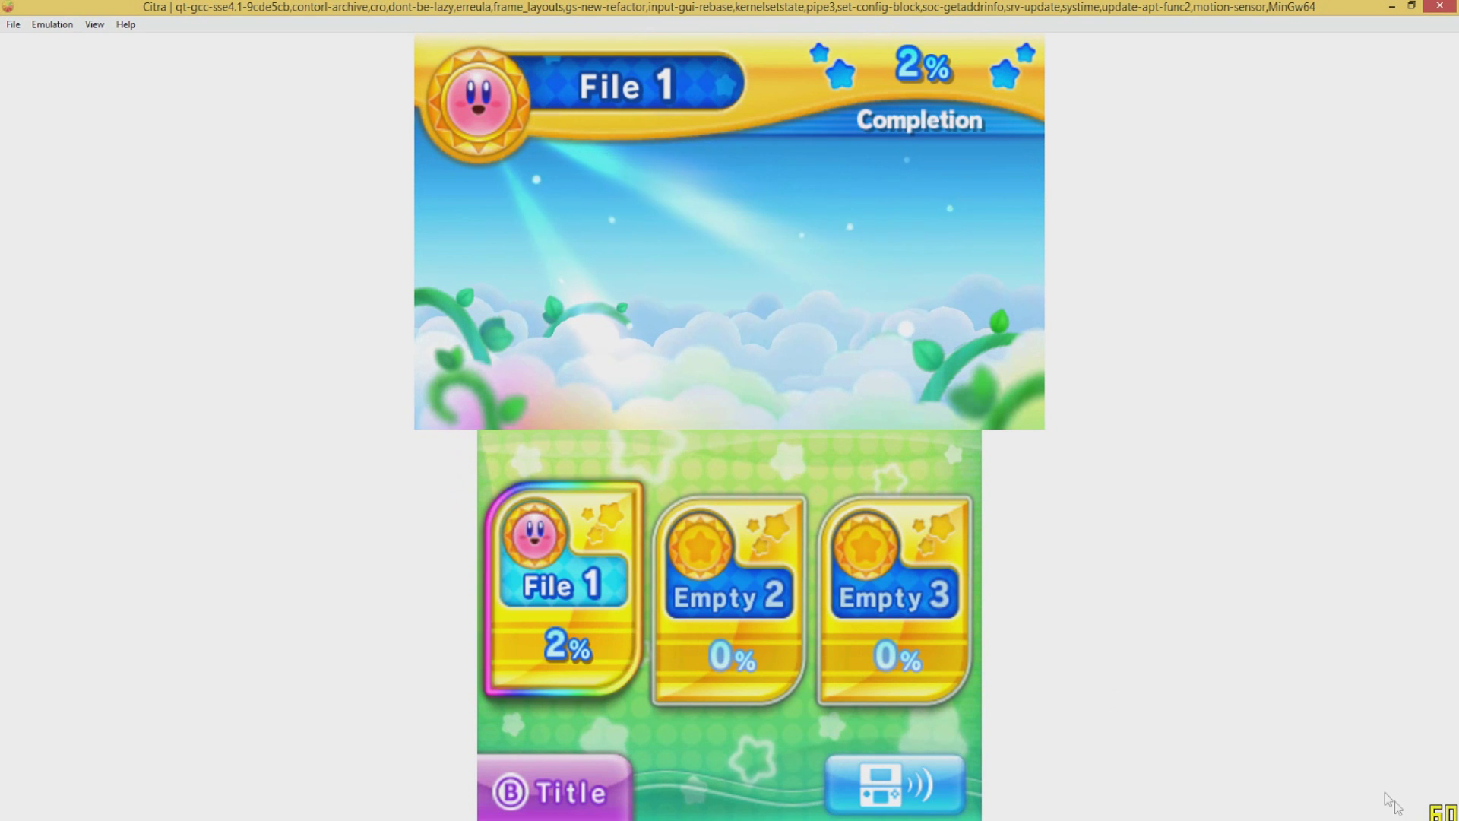
Continue from save File 1 and enter the Lv1 Fine Fields map.
{"action": "left_click", "coordinate": [580, 639]}
{"action": "left_click", "coordinate": [617, 536]}
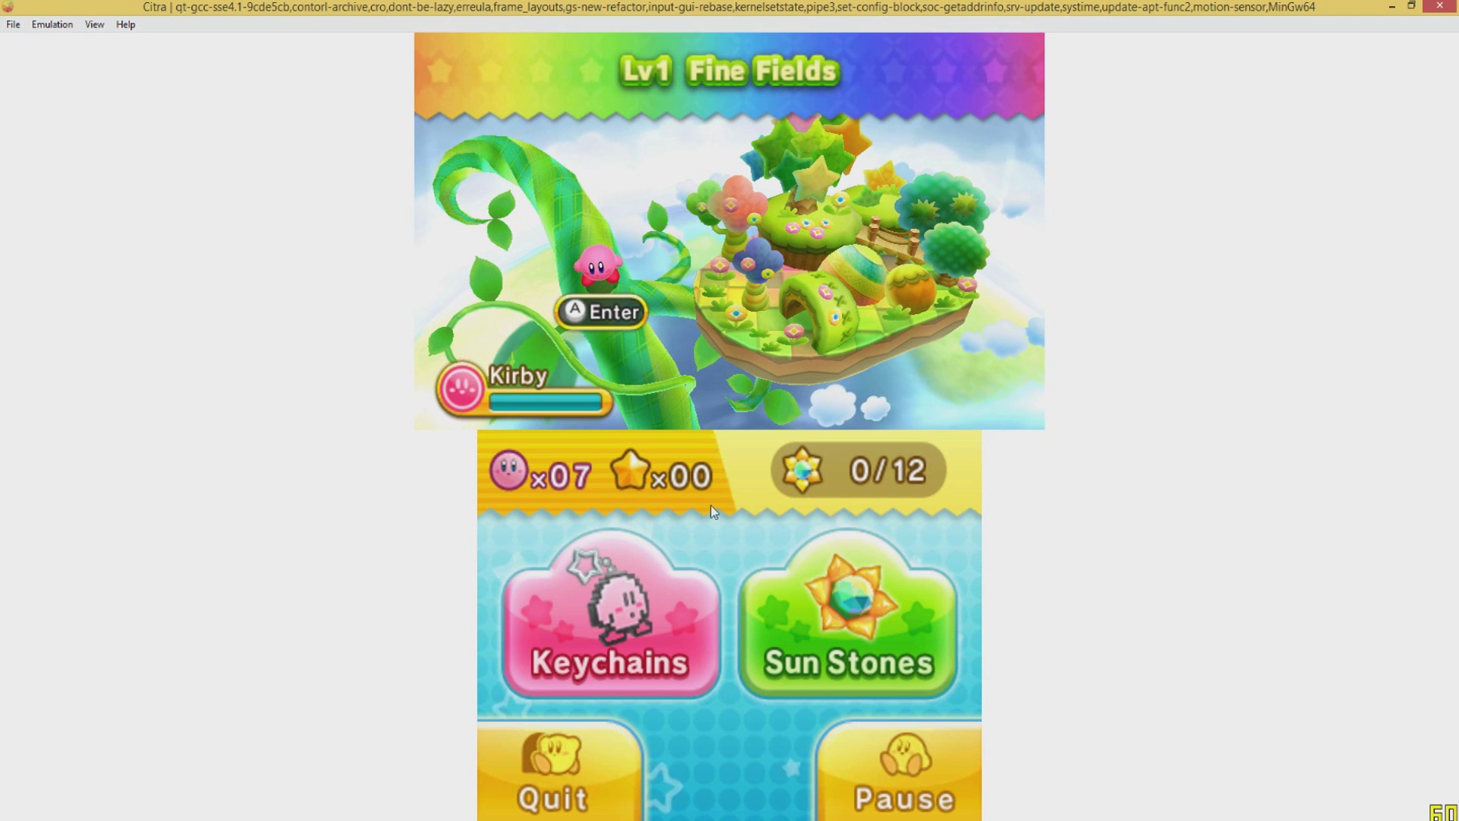
{"action": "key", "text": "Right"}
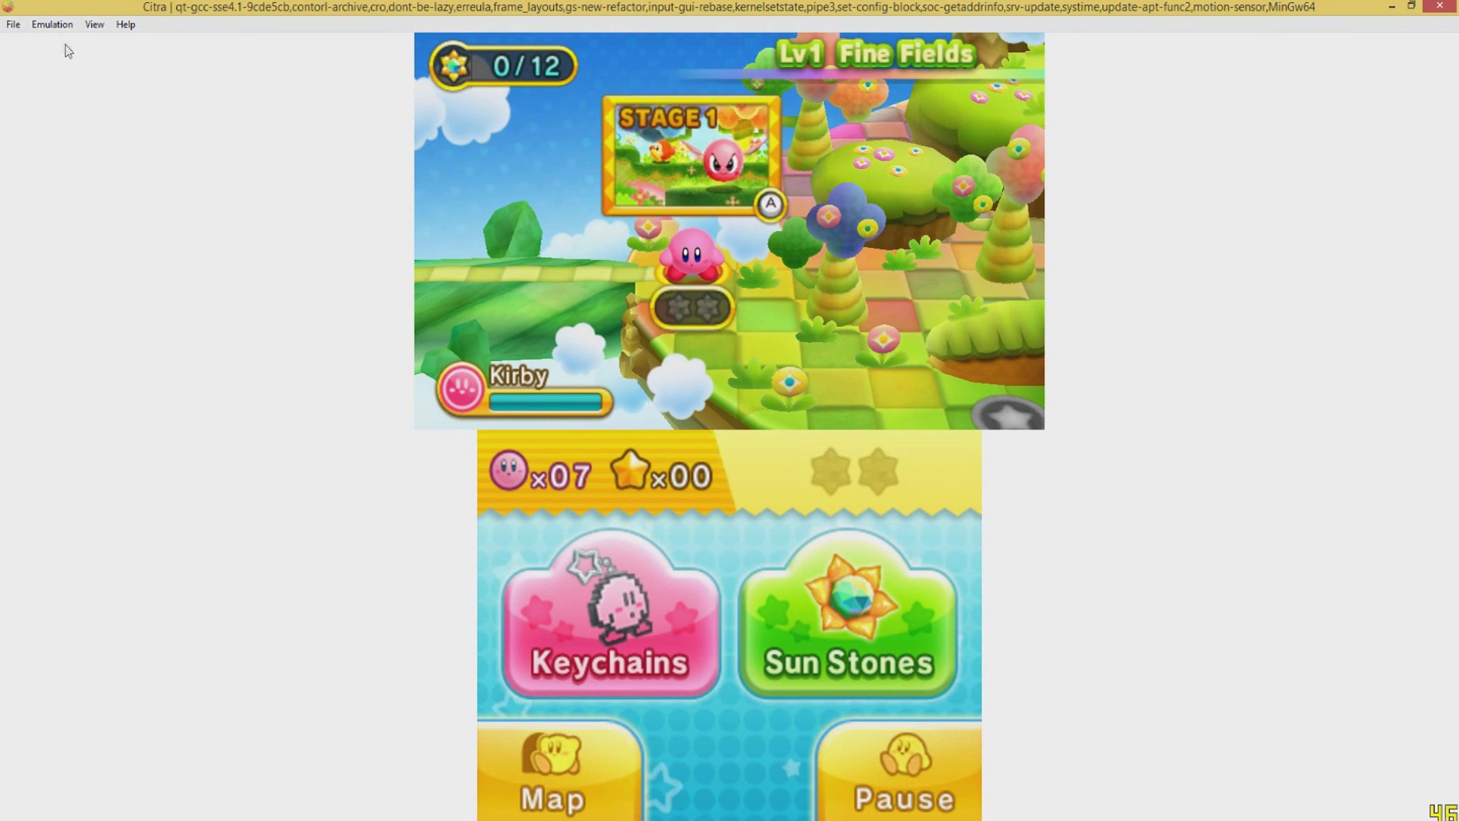
Review the Input, System, Audio, Layout, Debug and General settings in the emulator configuration.
{"action": "left_click", "coordinate": [51, 24]}
{"action": "left_click", "coordinate": [52, 102]}
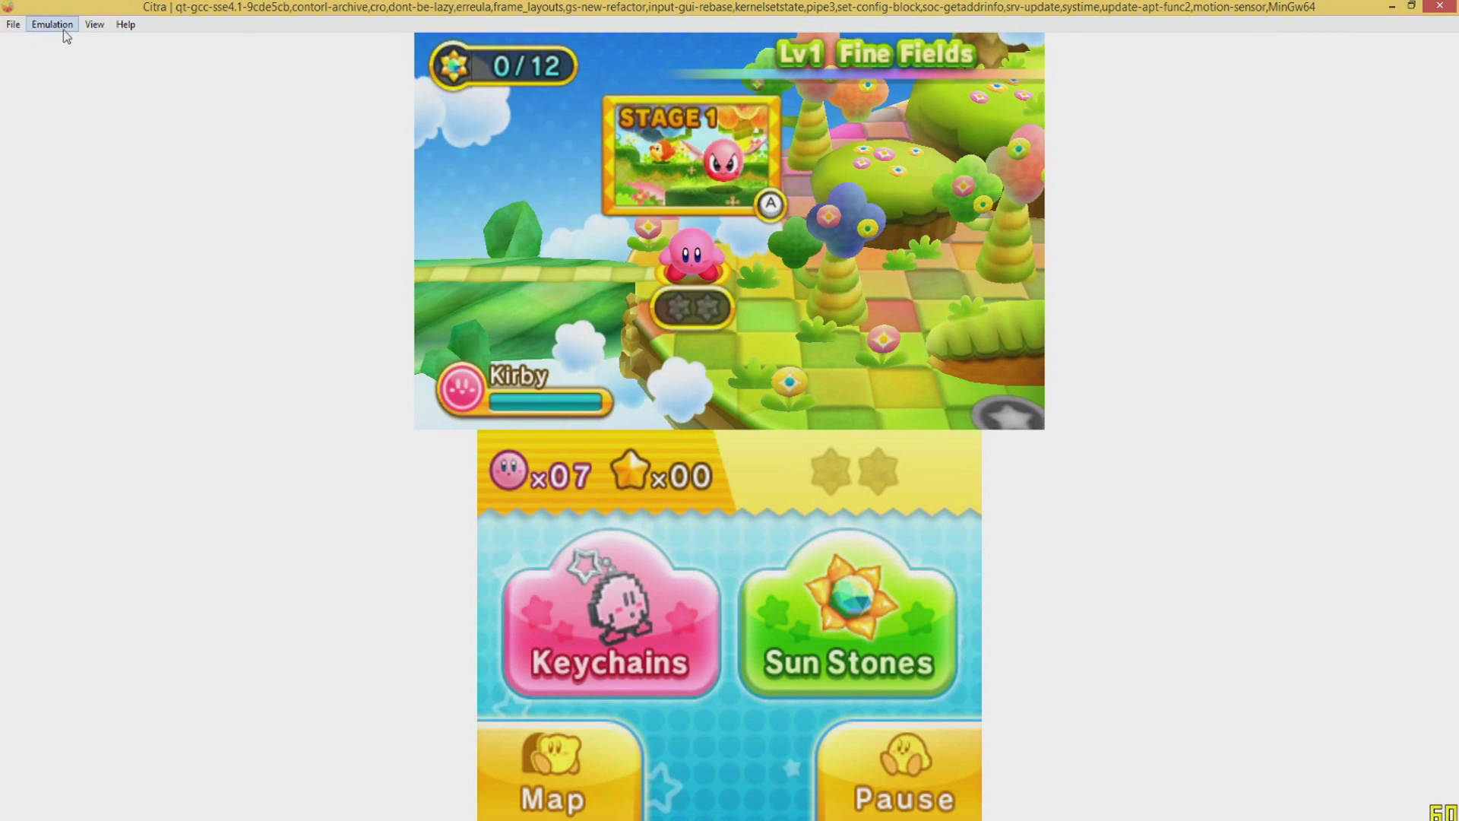
{"action": "left_click", "coordinate": [52, 24]}
{"action": "left_click", "coordinate": [61, 101]}
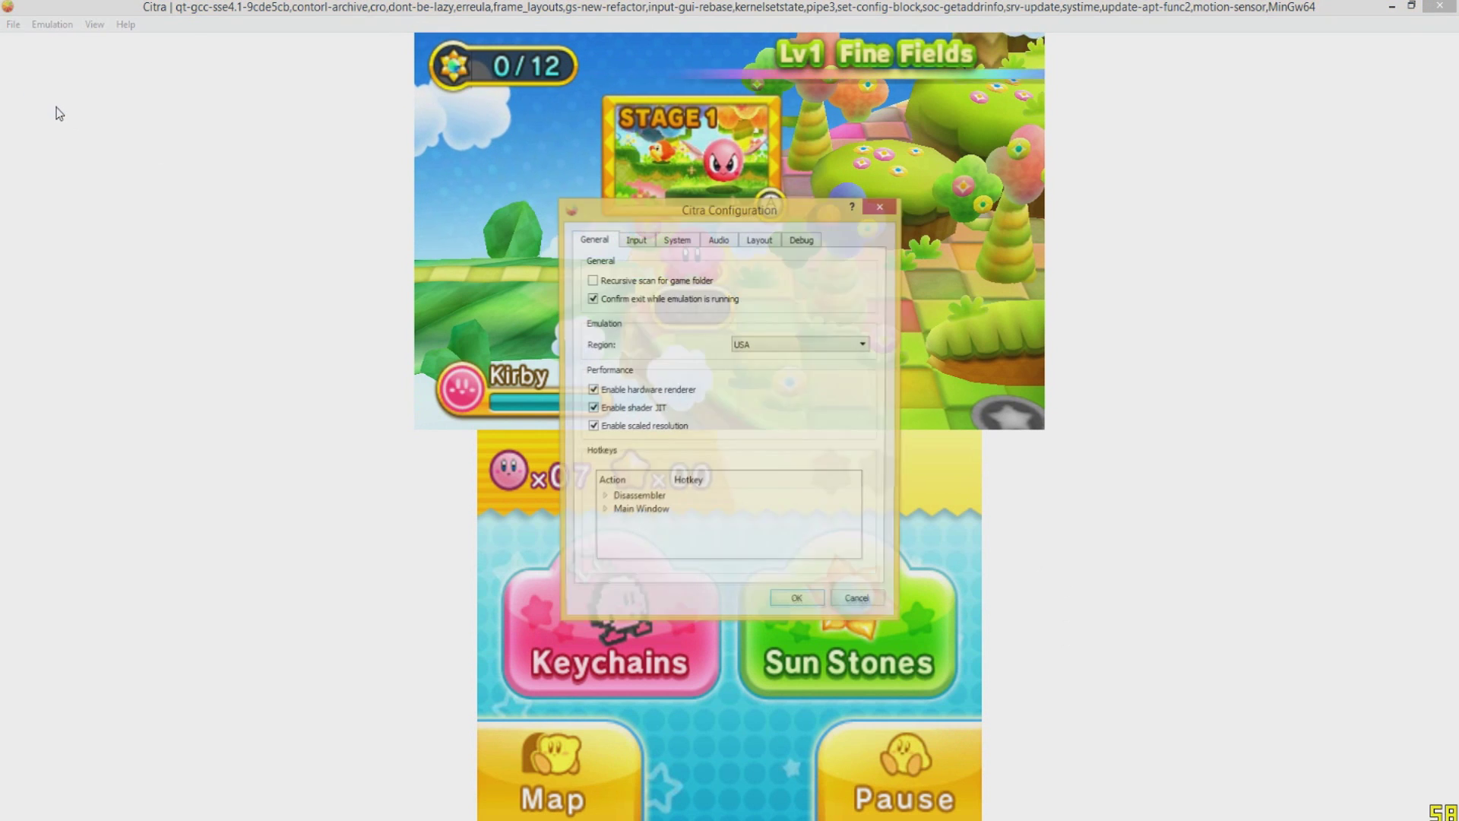
{"action": "left_click", "coordinate": [627, 242]}
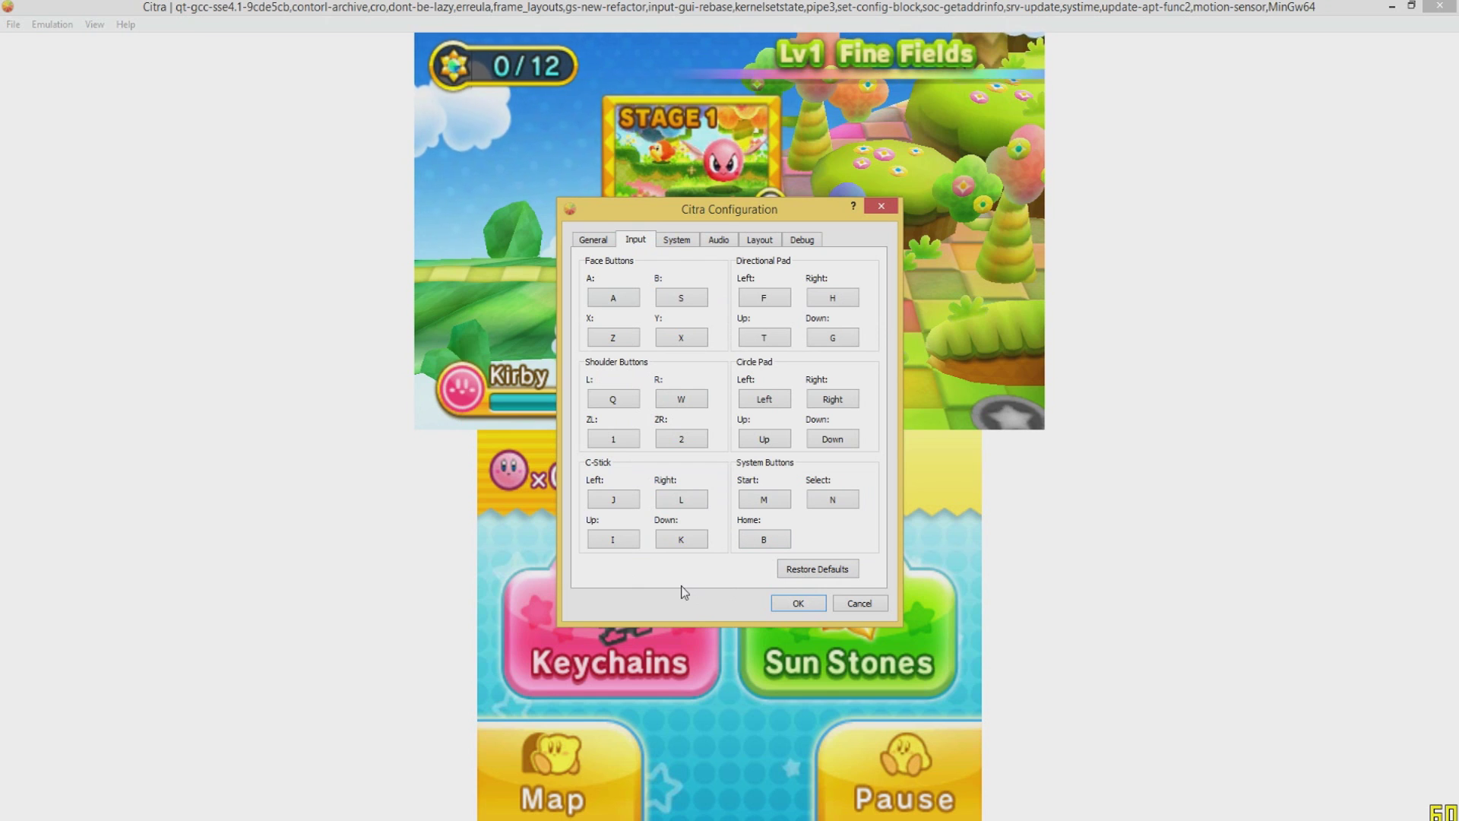
{"action": "left_click", "coordinate": [677, 241]}
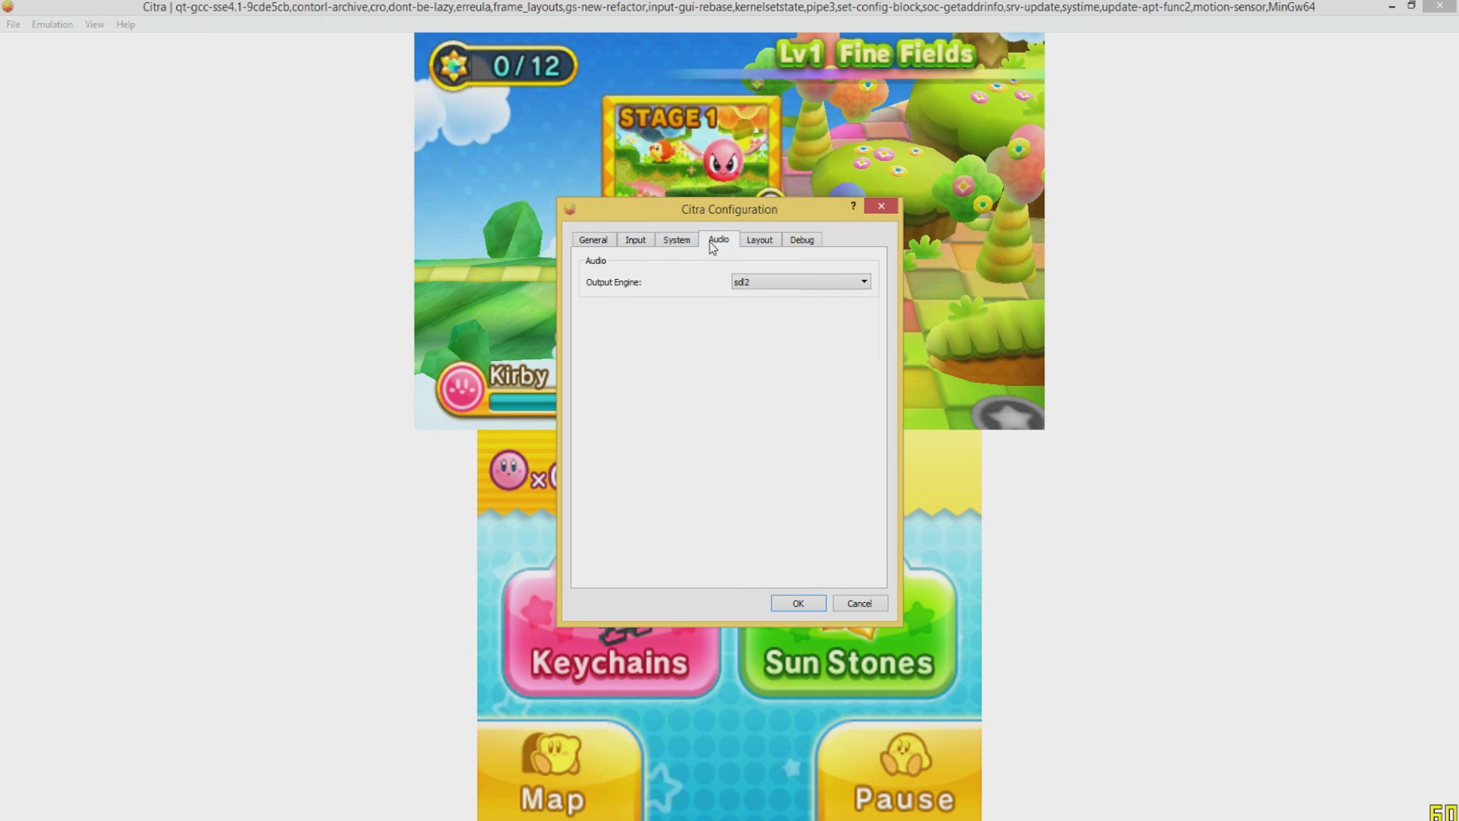
{"action": "left_click", "coordinate": [759, 240]}
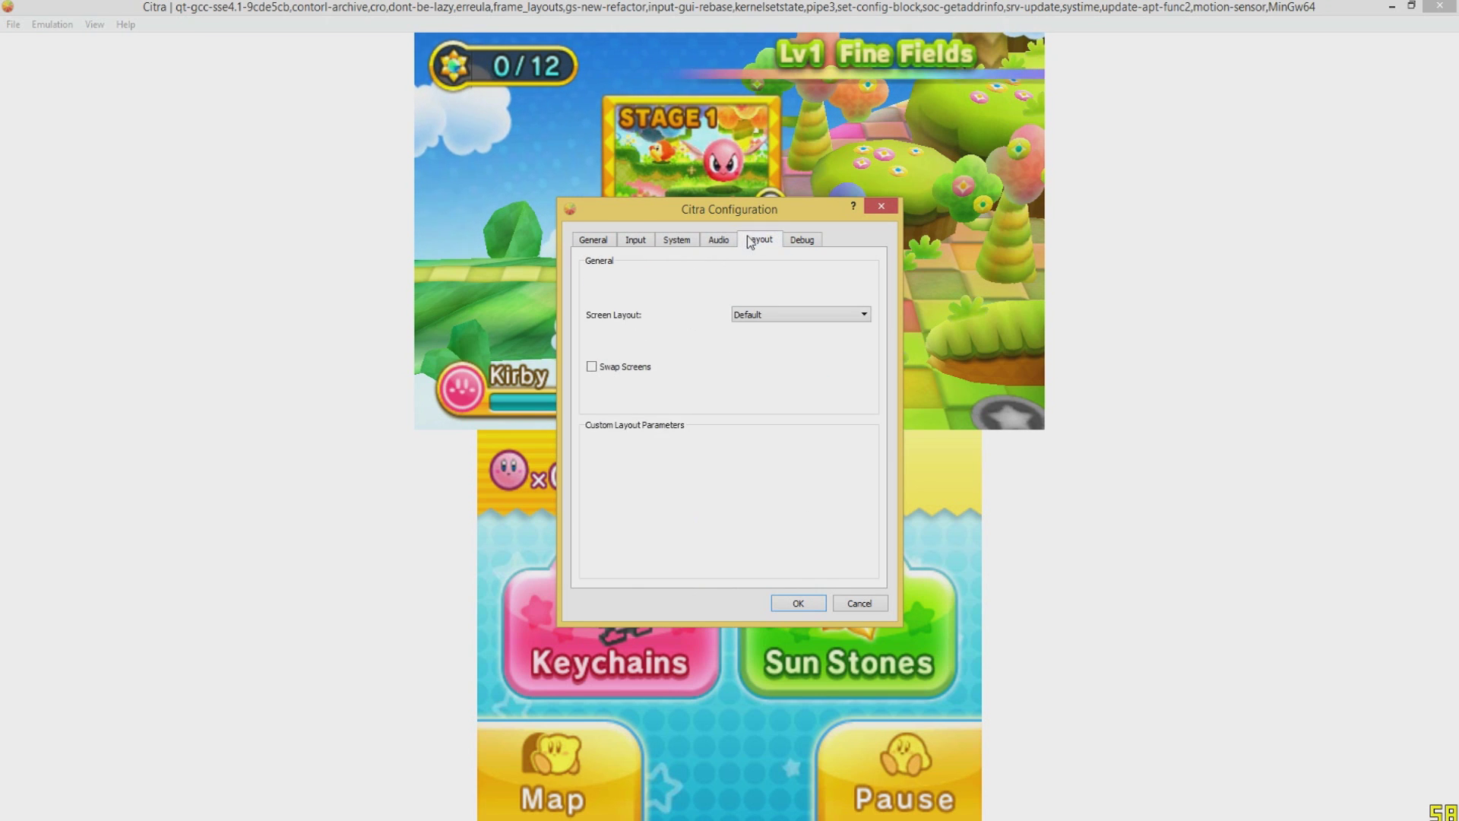
{"action": "left_click", "coordinate": [800, 240]}
{"action": "left_click", "coordinate": [593, 240]}
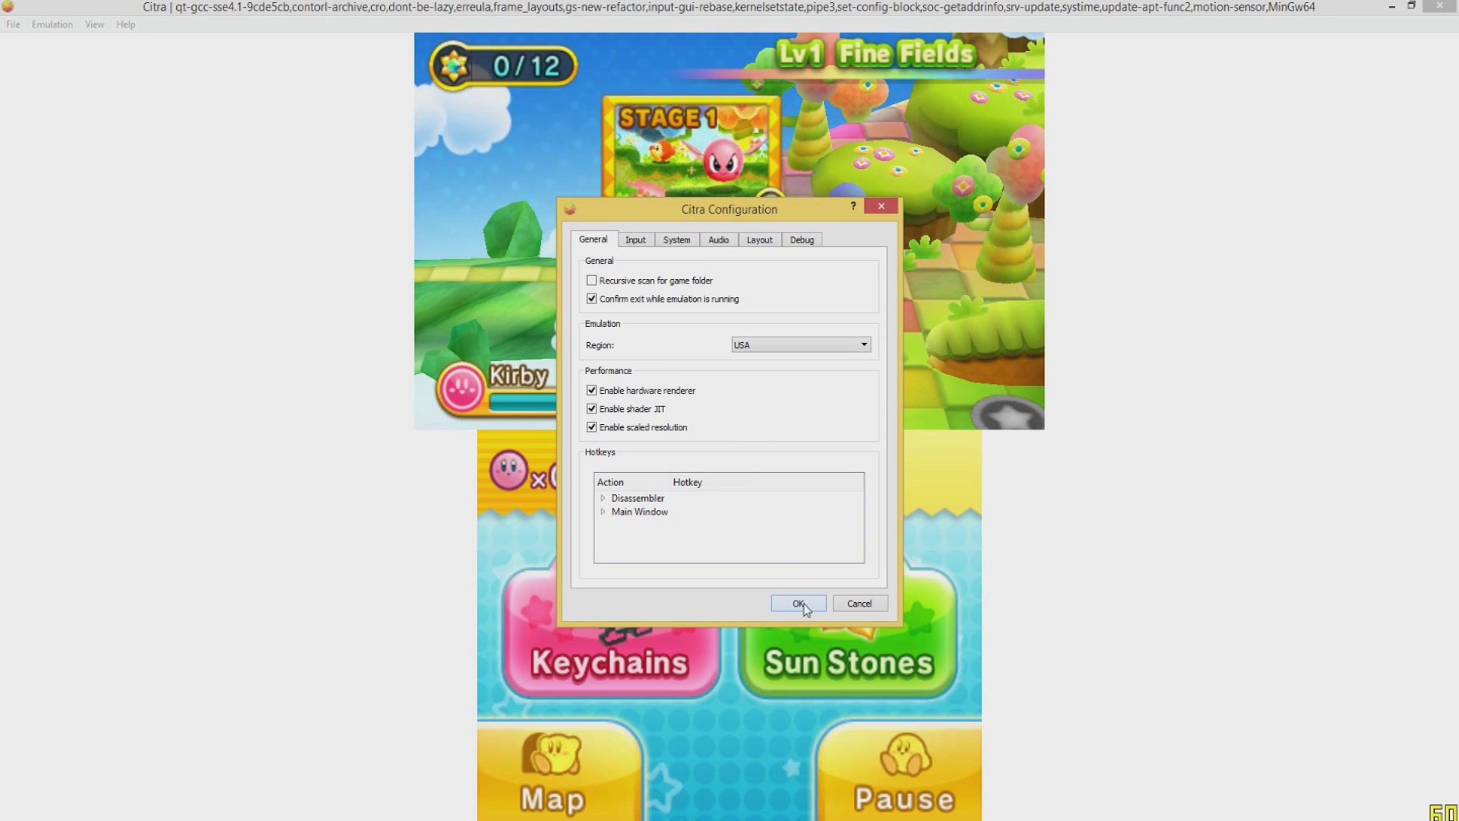
Switch the hardware renderer, shader JIT and scaled resolution options off and on again one by one, and accept the configuration.
{"action": "left_click_drag", "start_coordinate": [689, 213], "coordinate": [1177, 289]}
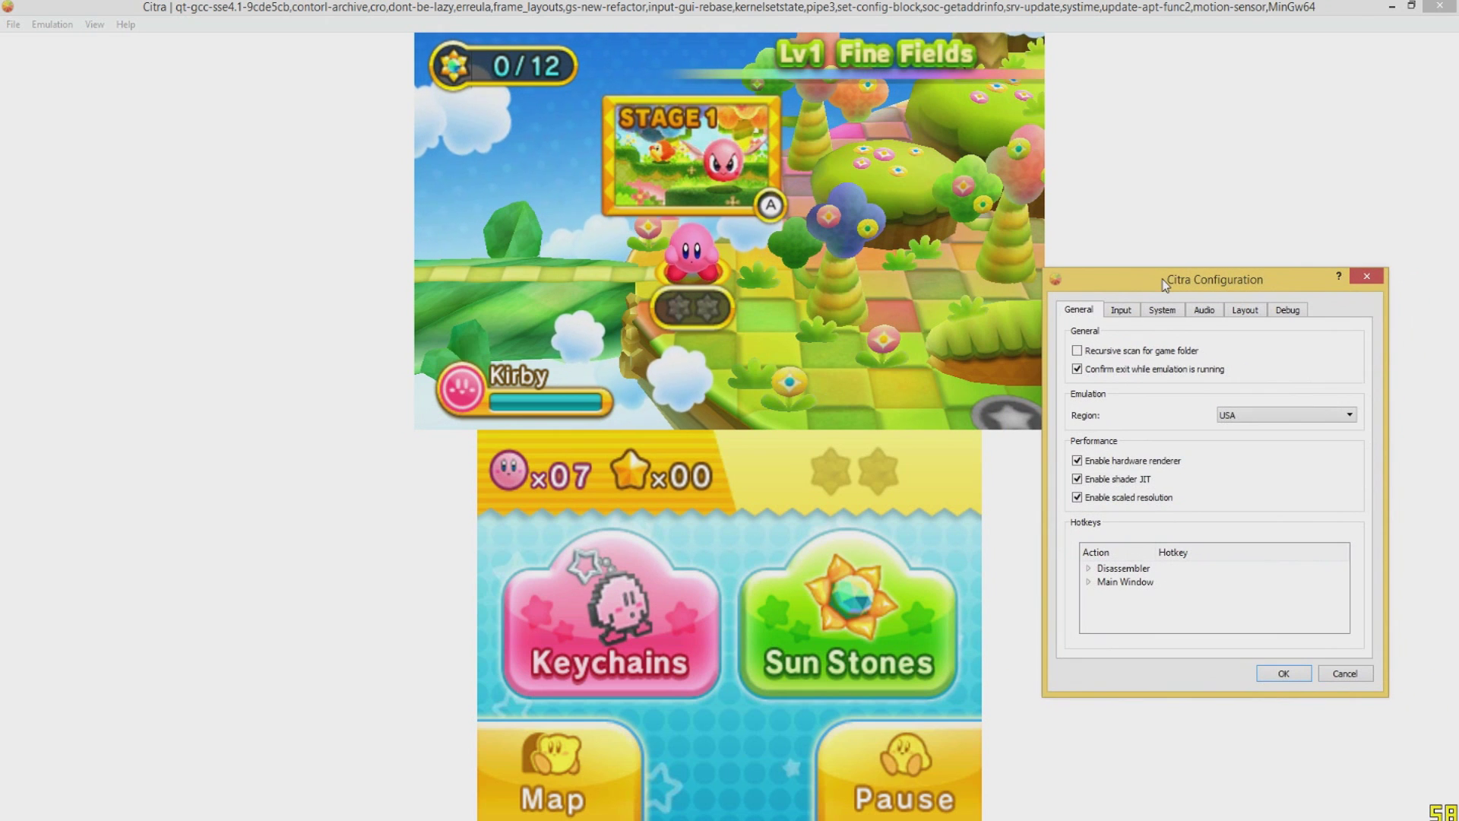
{"action": "left_click", "coordinate": [1077, 461]}
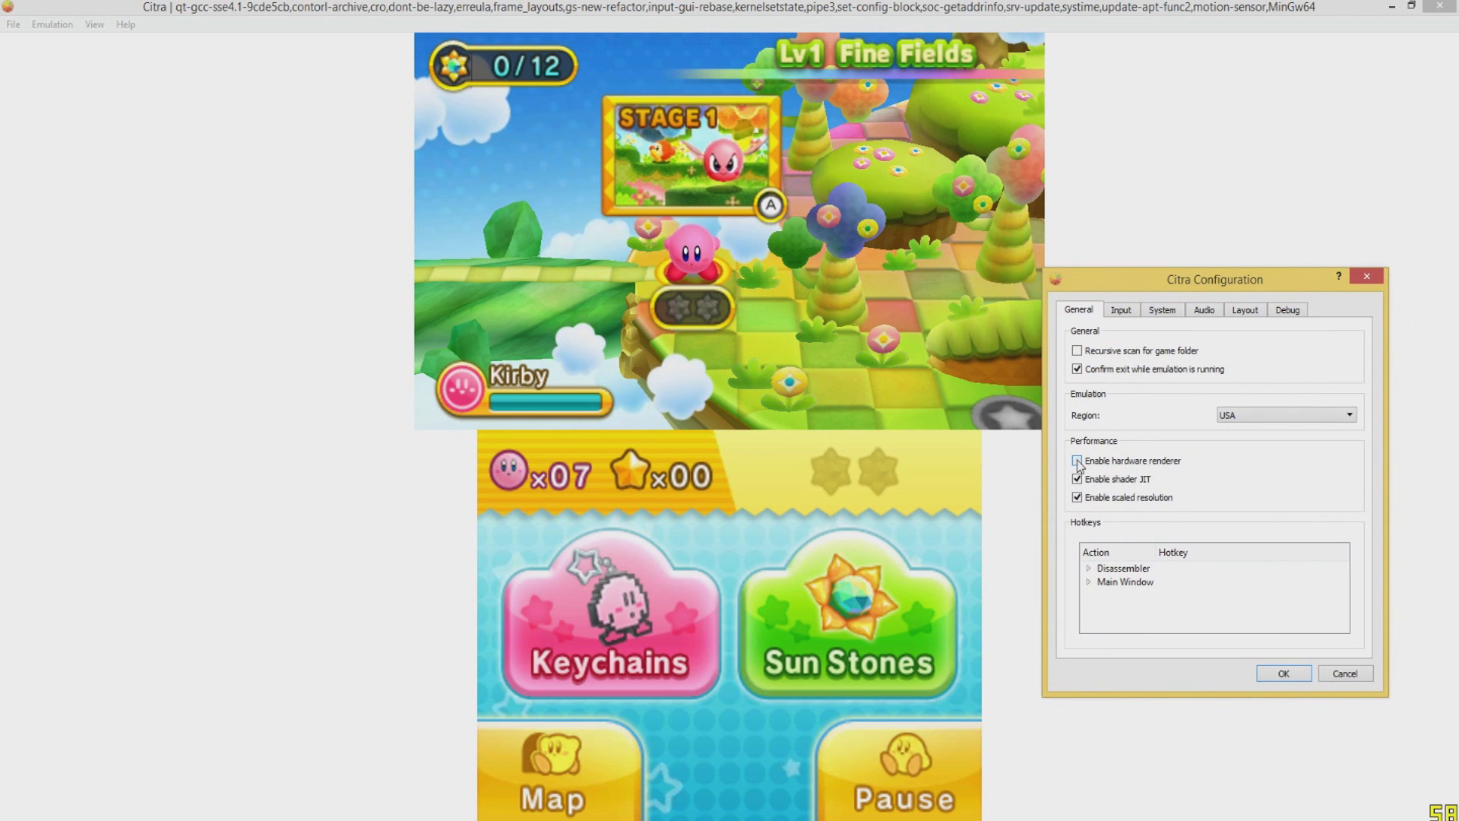
{"action": "left_click", "coordinate": [1078, 461]}
{"action": "left_click", "coordinate": [1077, 480]}
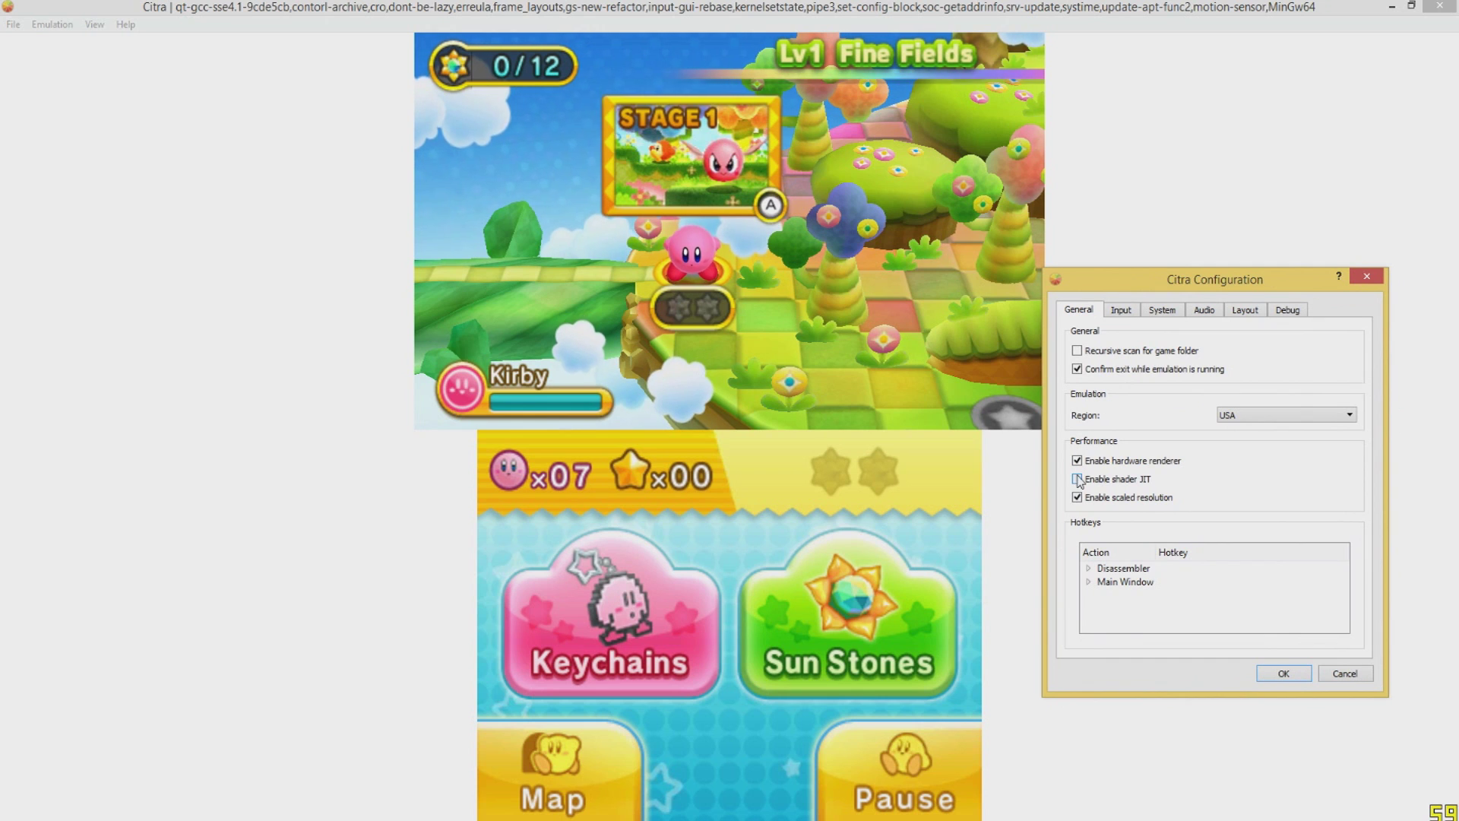
{"action": "left_click", "coordinate": [1077, 479]}
{"action": "left_click", "coordinate": [1077, 497]}
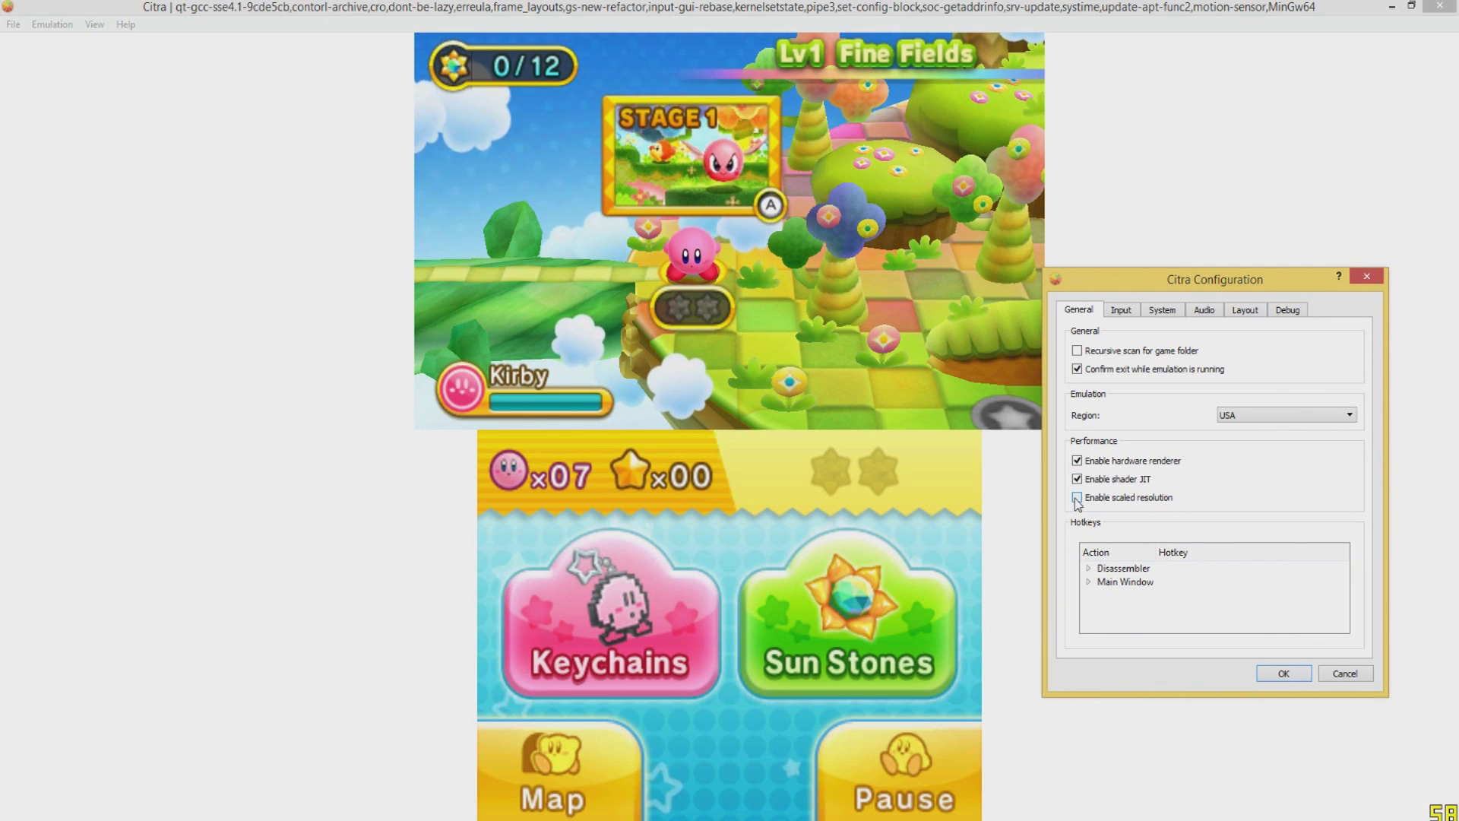
{"action": "left_click", "coordinate": [1078, 498]}
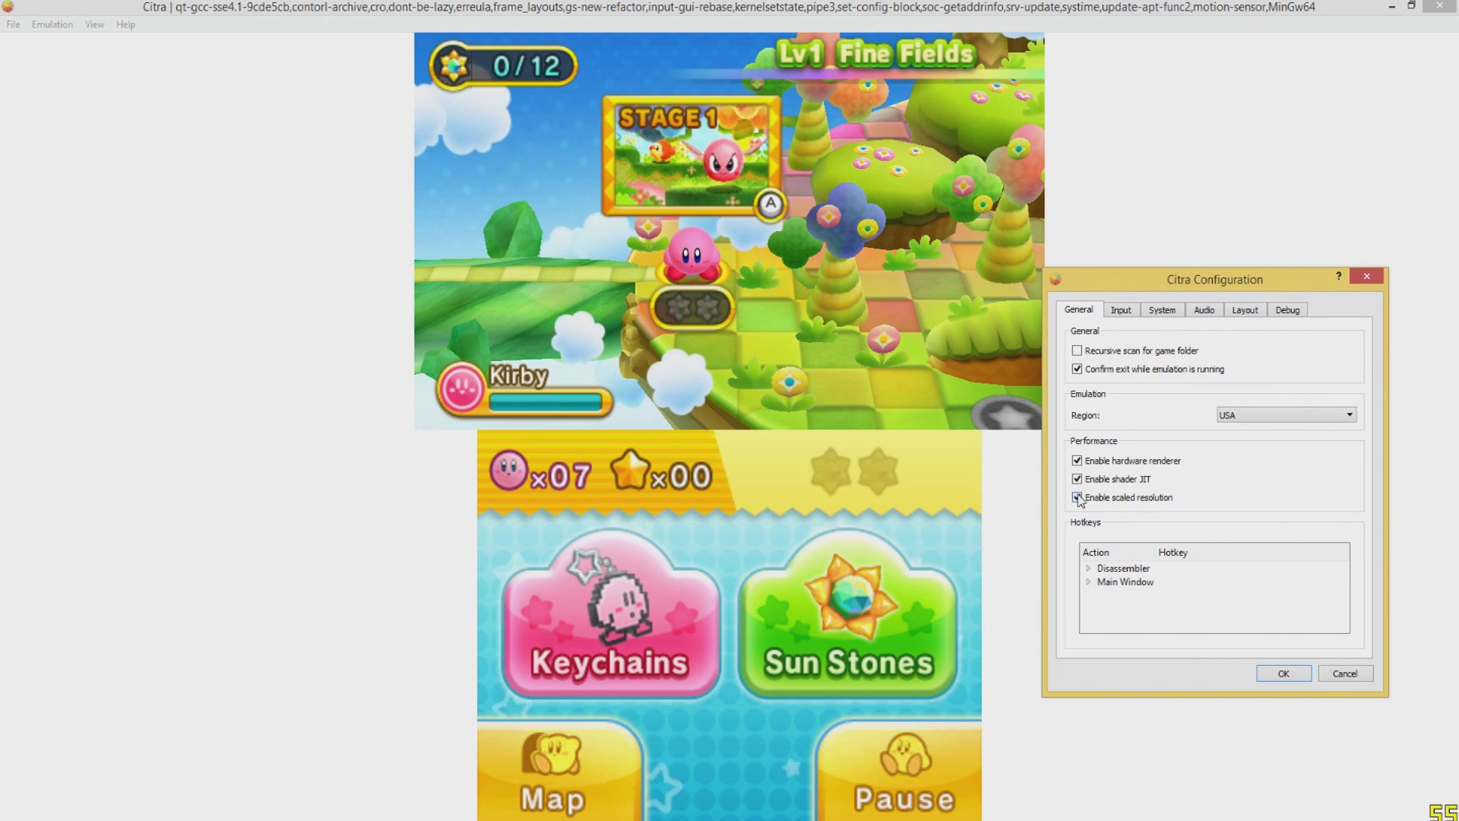
{"action": "left_click", "coordinate": [1266, 673]}
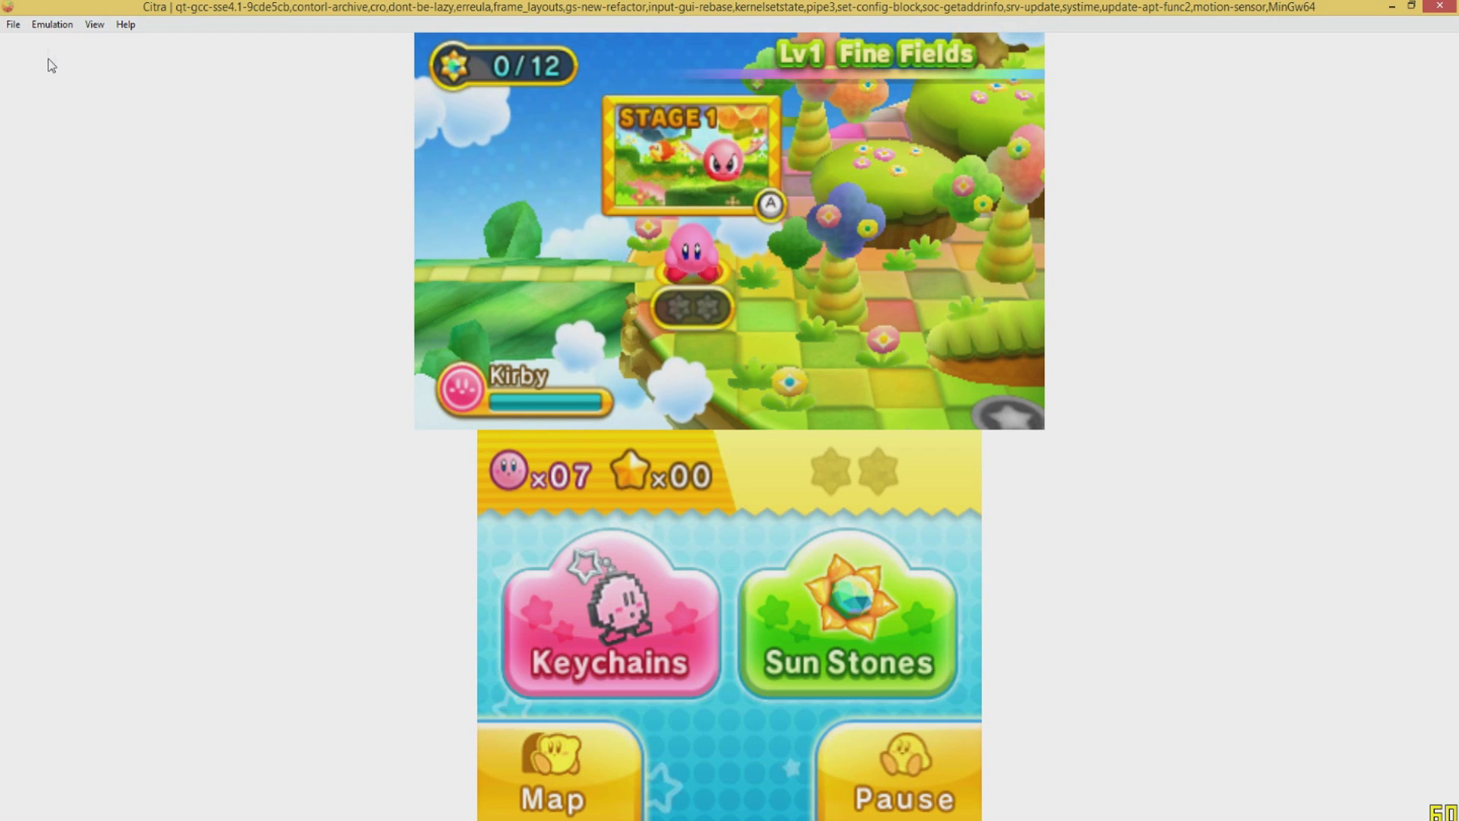
Enable scaled resolution in the emulator configuration and apply it.
{"action": "left_click", "coordinate": [52, 24]}
{"action": "left_click", "coordinate": [50, 104]}
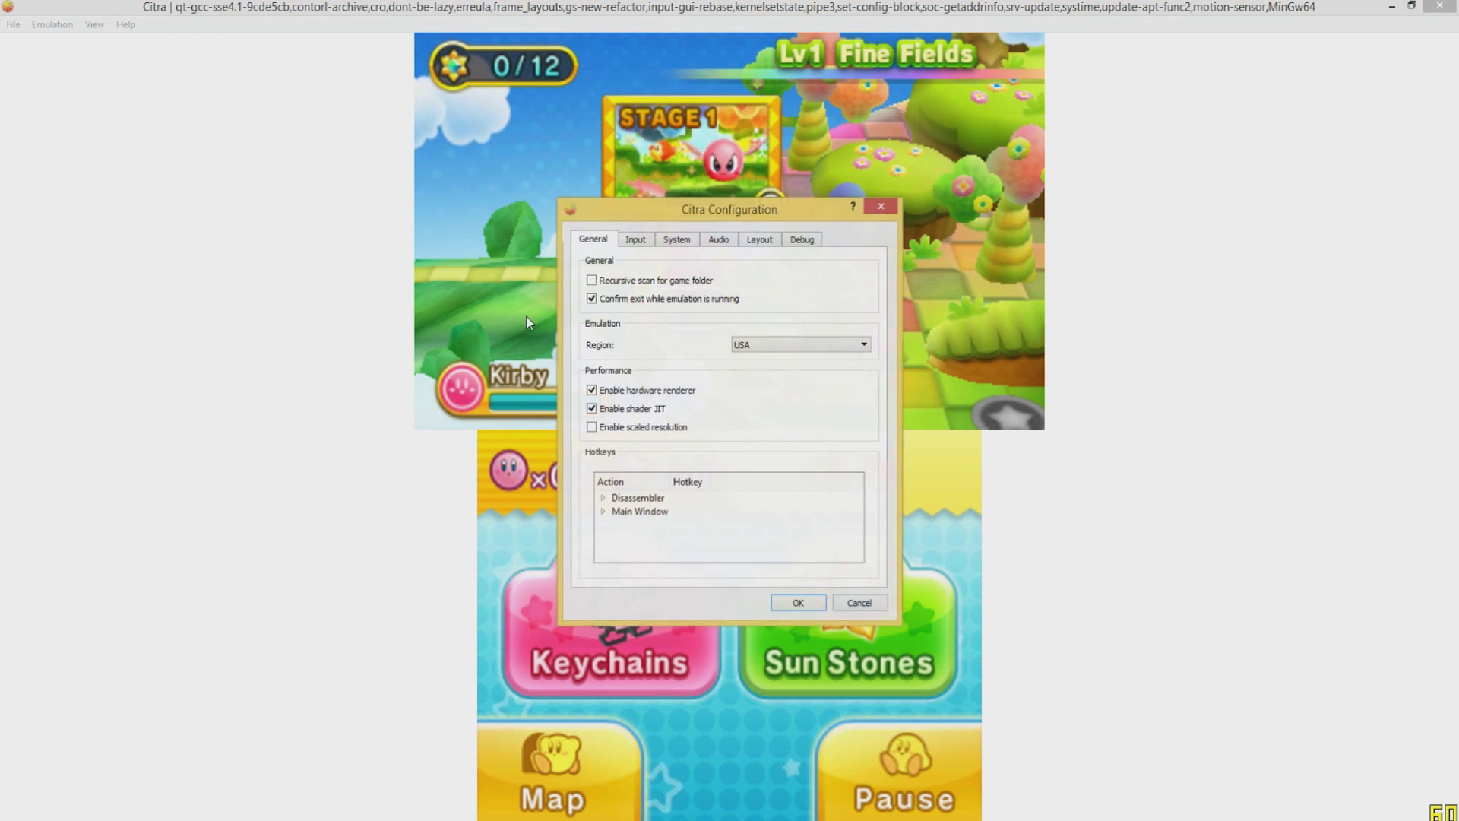
{"action": "left_click", "coordinate": [592, 428]}
{"action": "left_click", "coordinate": [796, 603]}
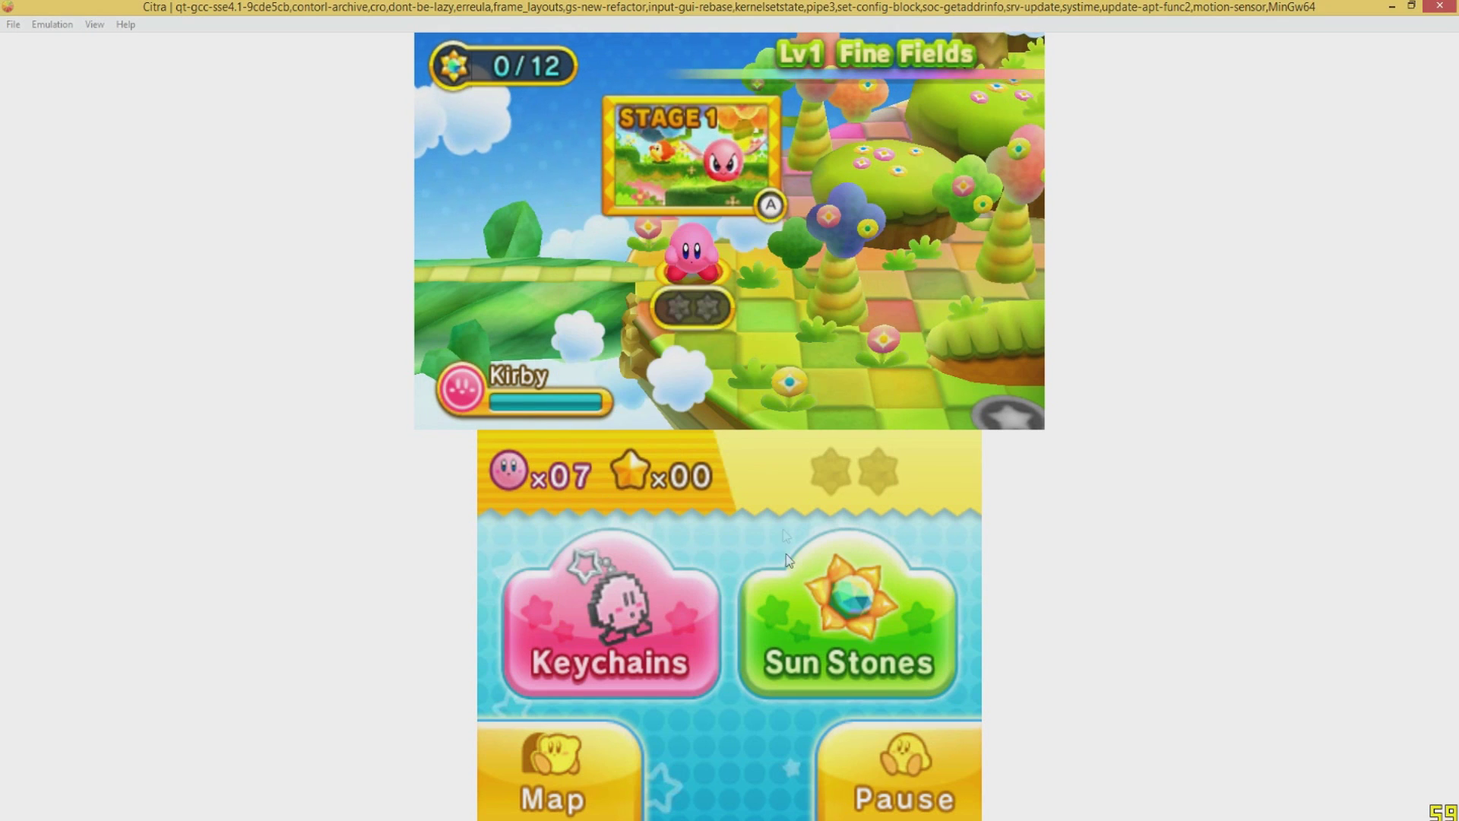
Start Stage 1 of Fine Fields in the Kirby game.
{"action": "key", "text": "a"}
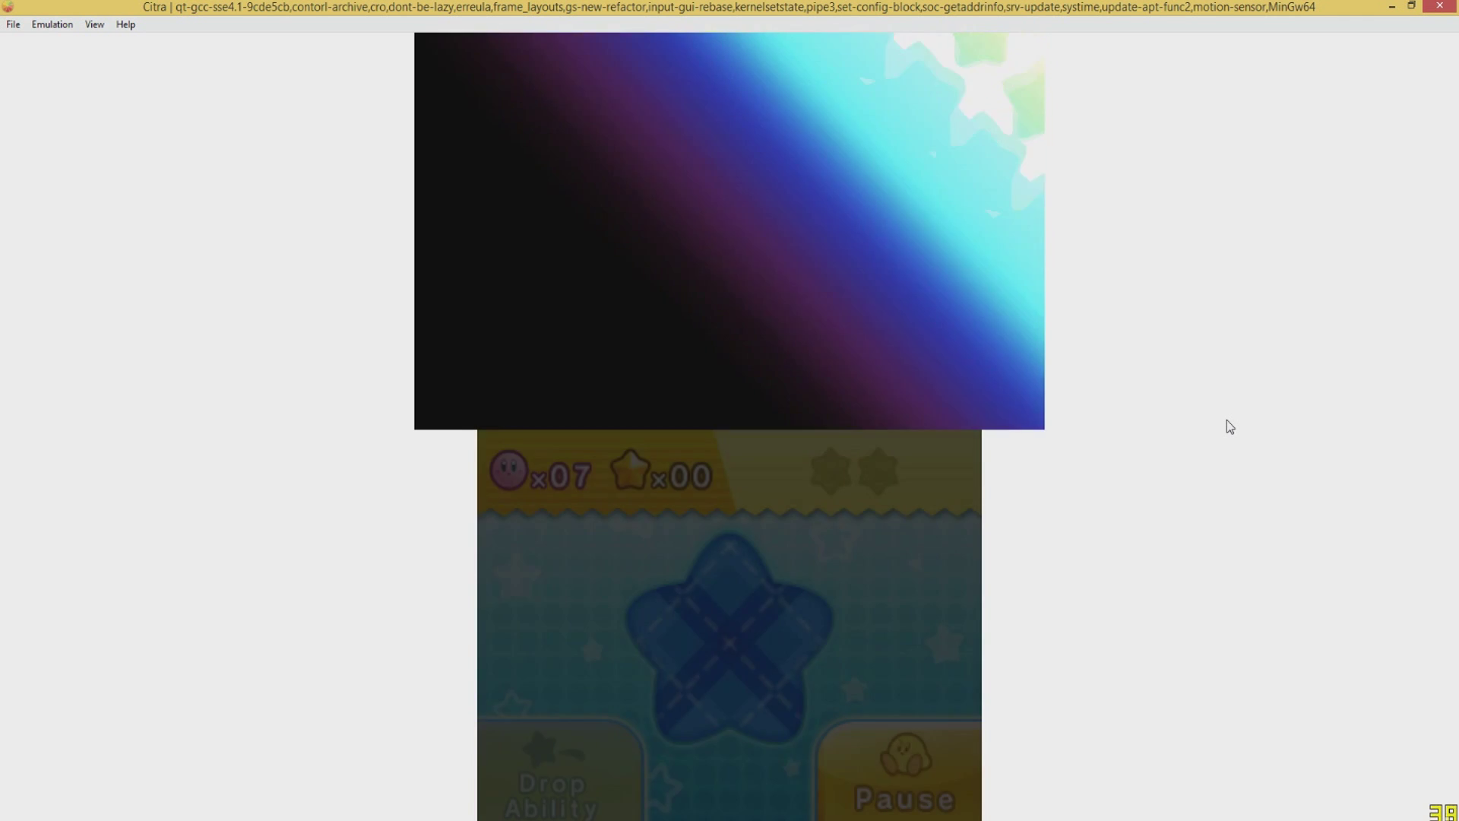
Run and jump Kirby across the flower-covered clouds to the vine platforms beside the jump sign, collecting stars.
{"action": "key", "text": "Right"}
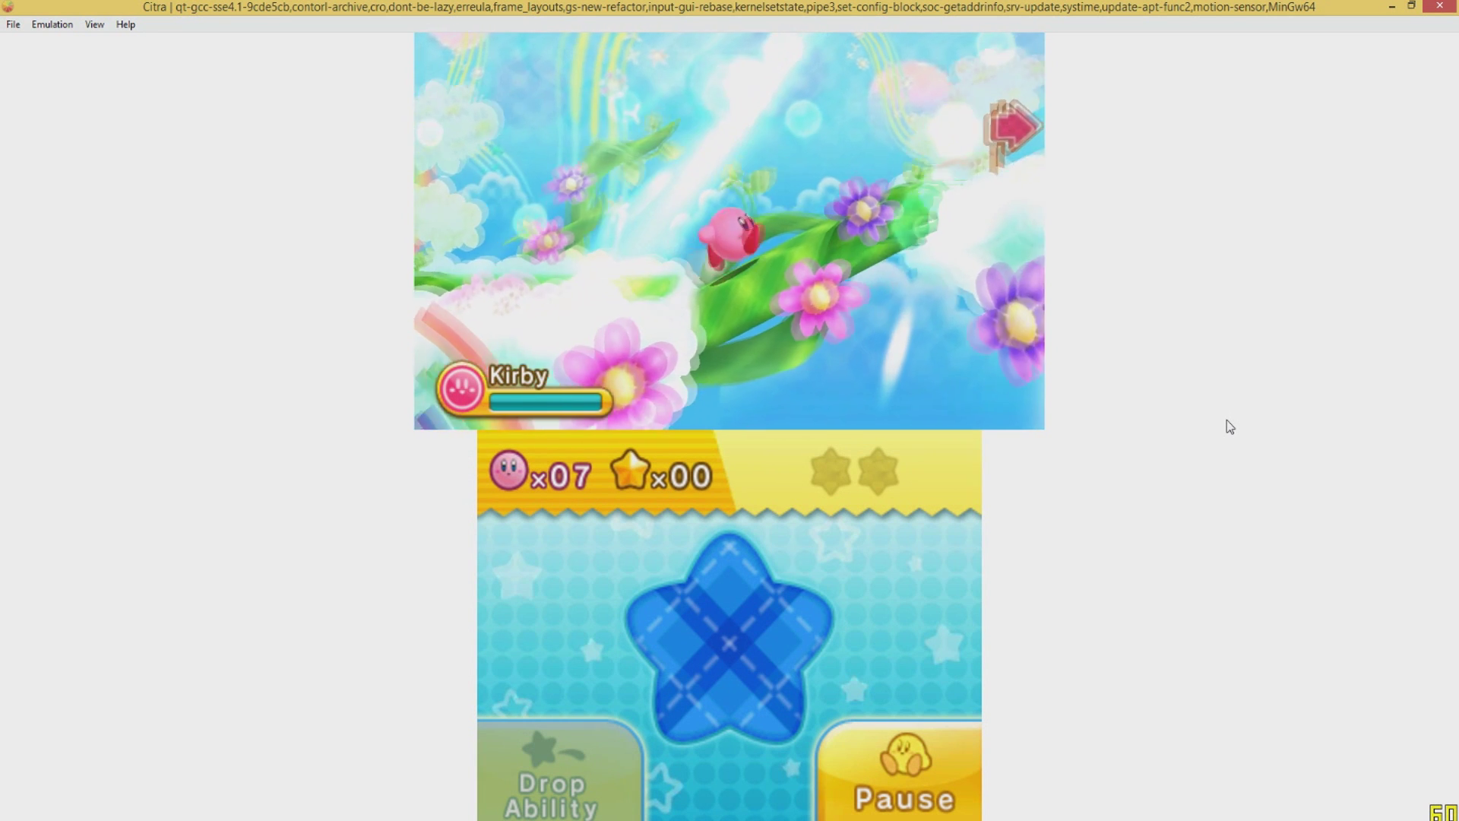
{"action": "key", "text": "a"}
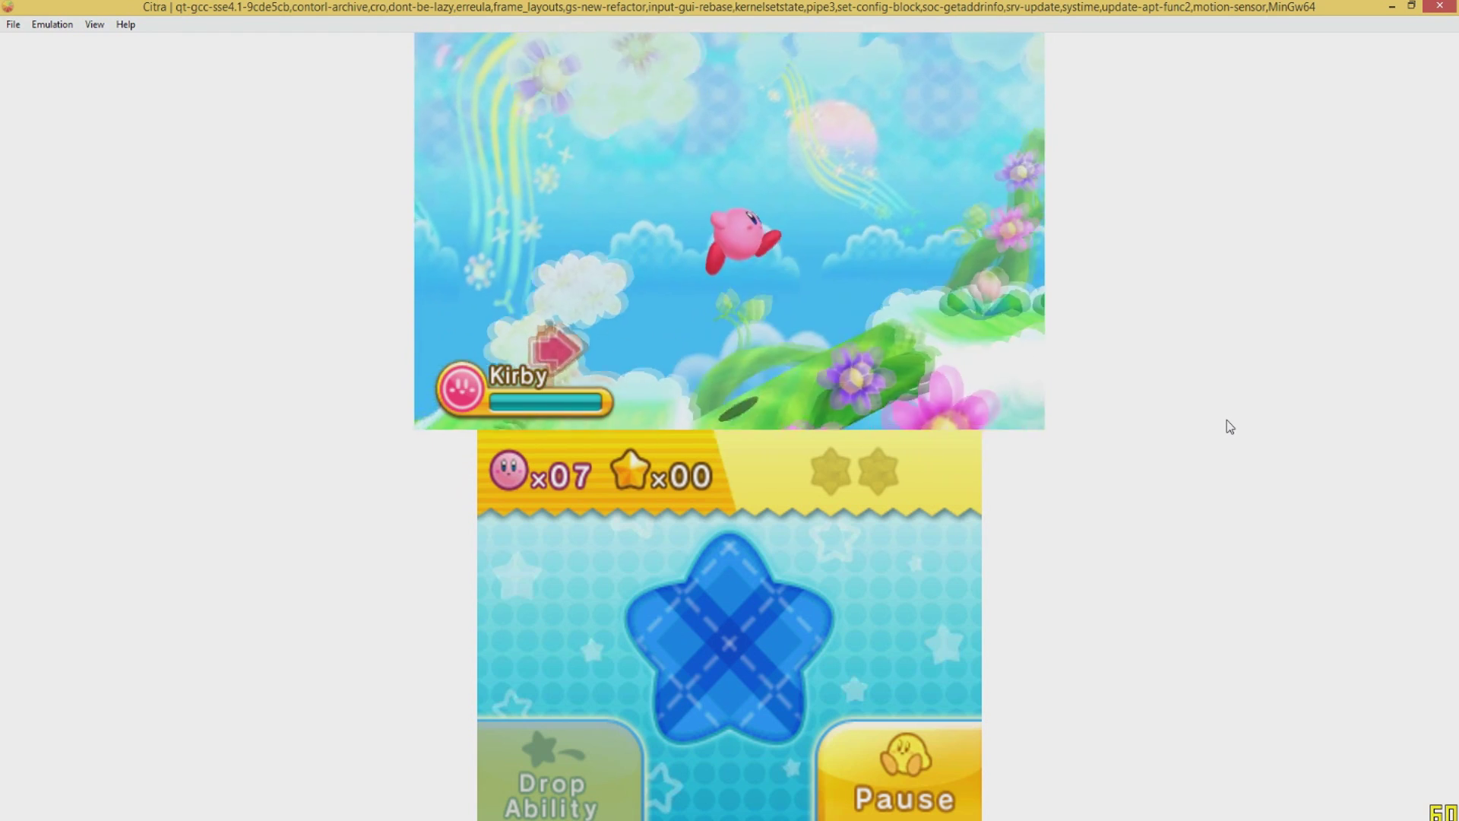
{"action": "key", "text": "a"}
{"action": "key", "text": "Right"}
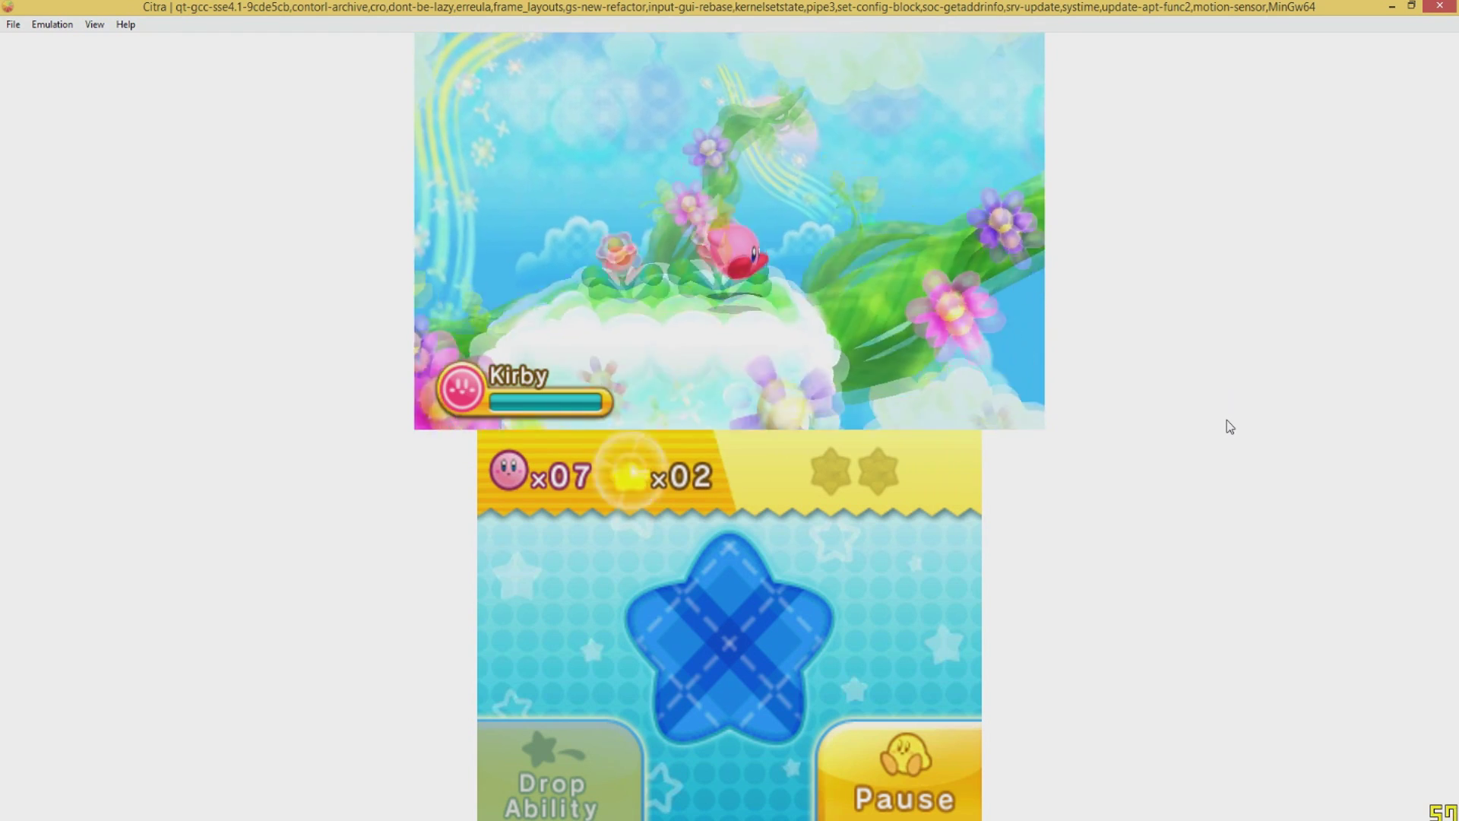
{"action": "key", "text": "Right"}
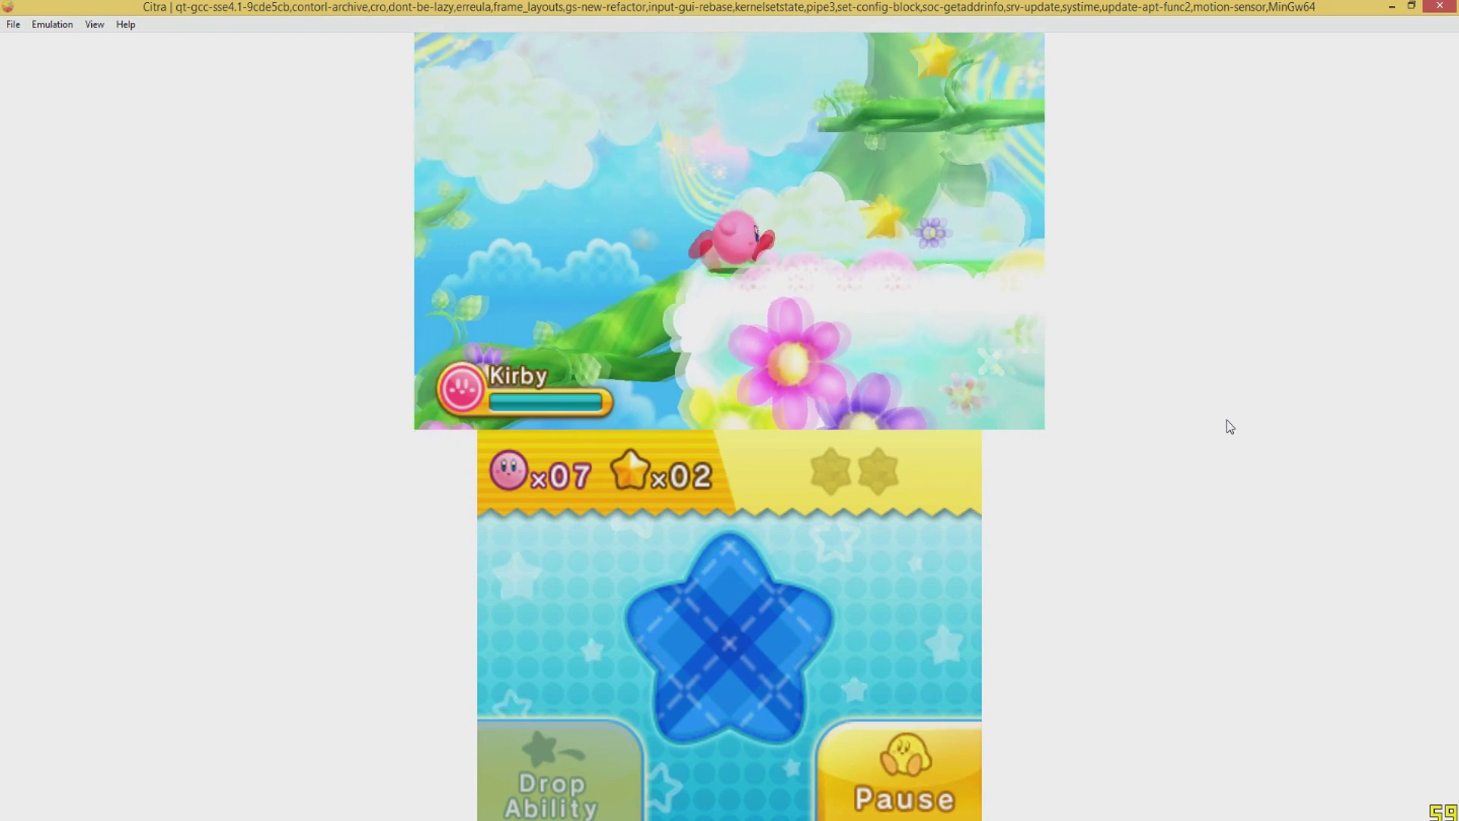
{"action": "key", "text": "Right"}
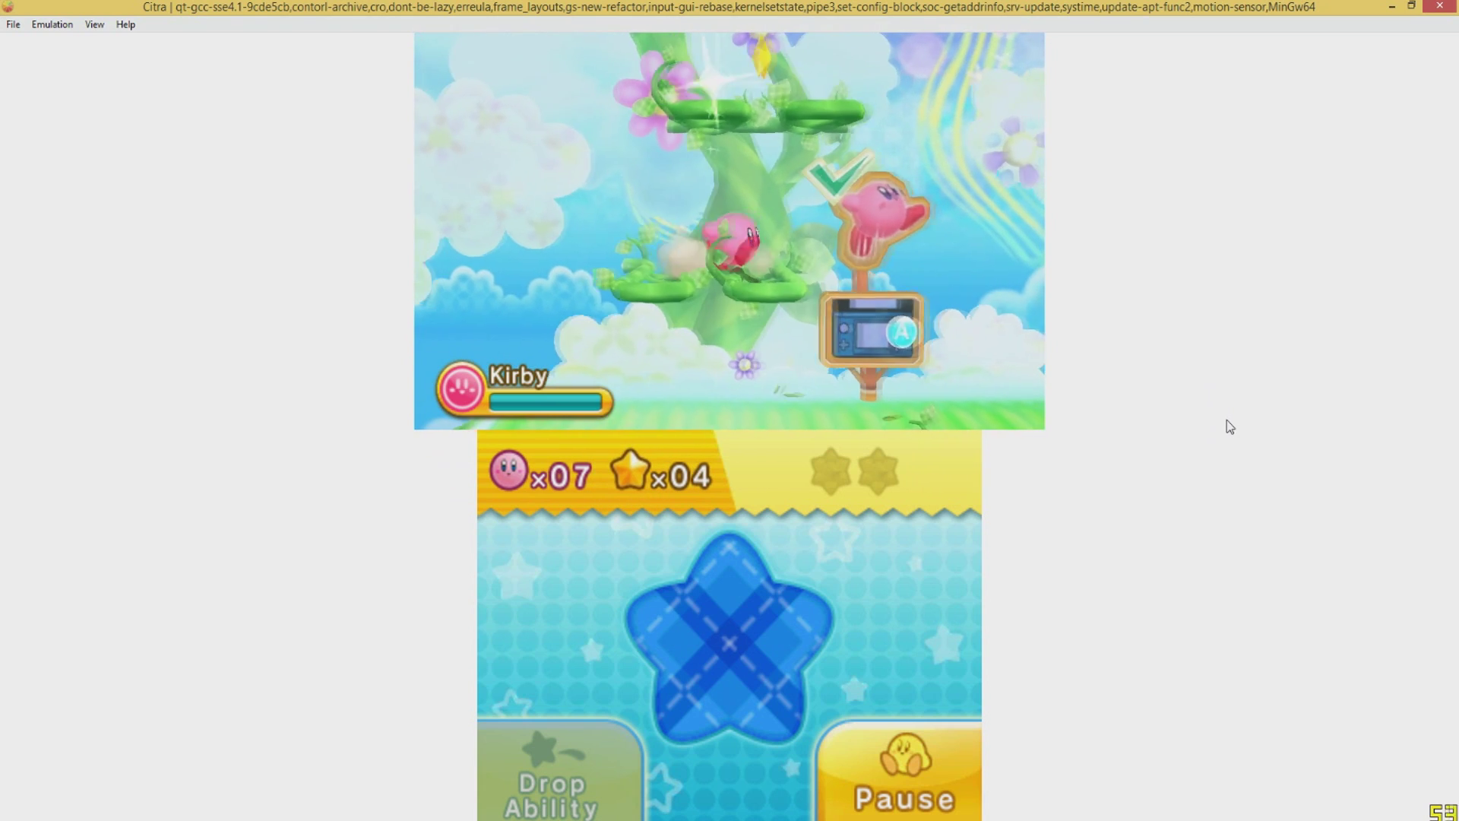
Climb Kirby up the vine platforms and jump from the upper cloud toward the giant star.
{"action": "key", "text": "Left"}
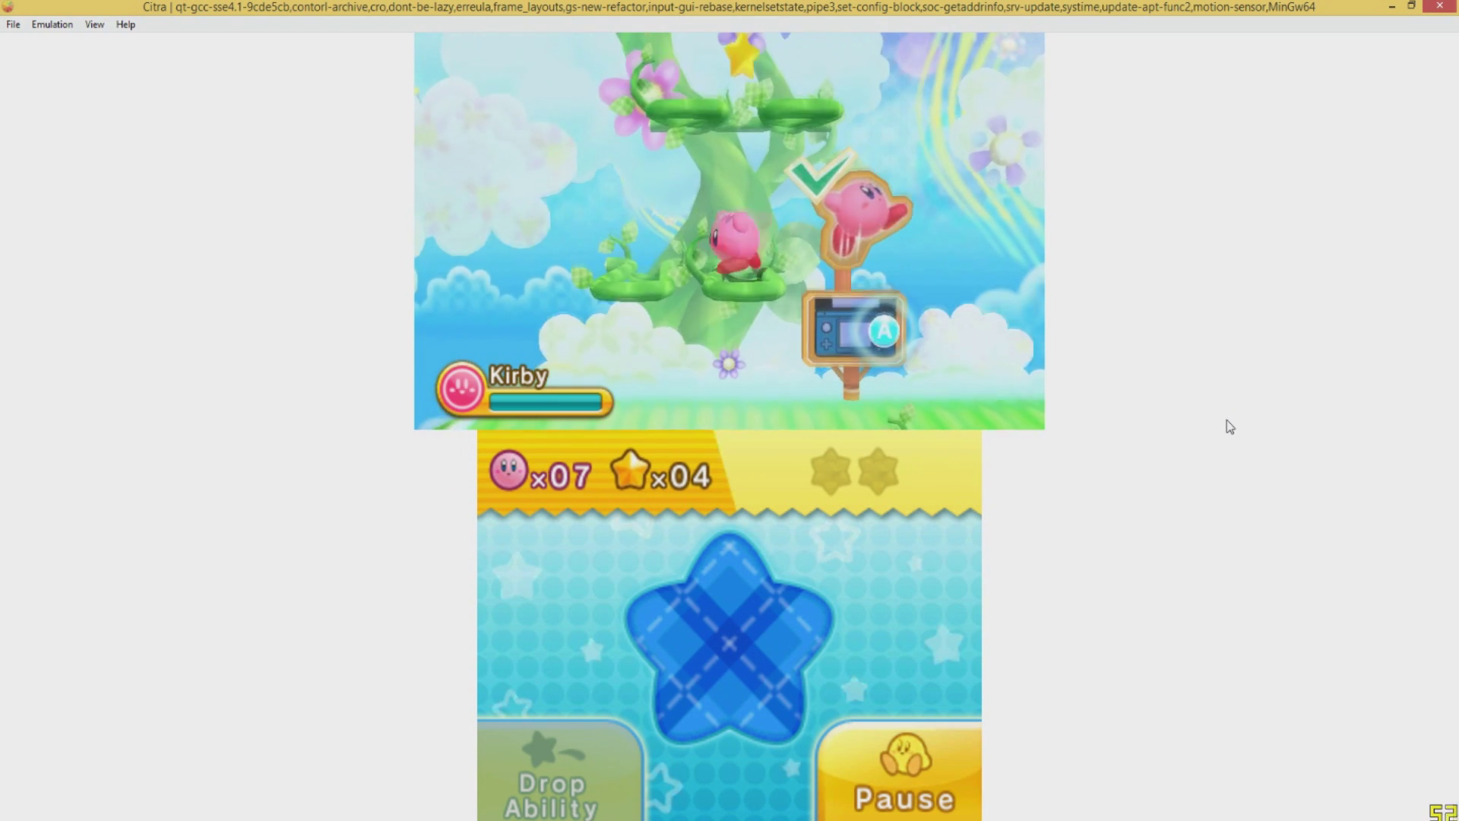
{"action": "key", "text": "a"}
{"action": "key", "text": "a"}
{"action": "key", "text": "a"}
{"action": "key", "text": "Right"}
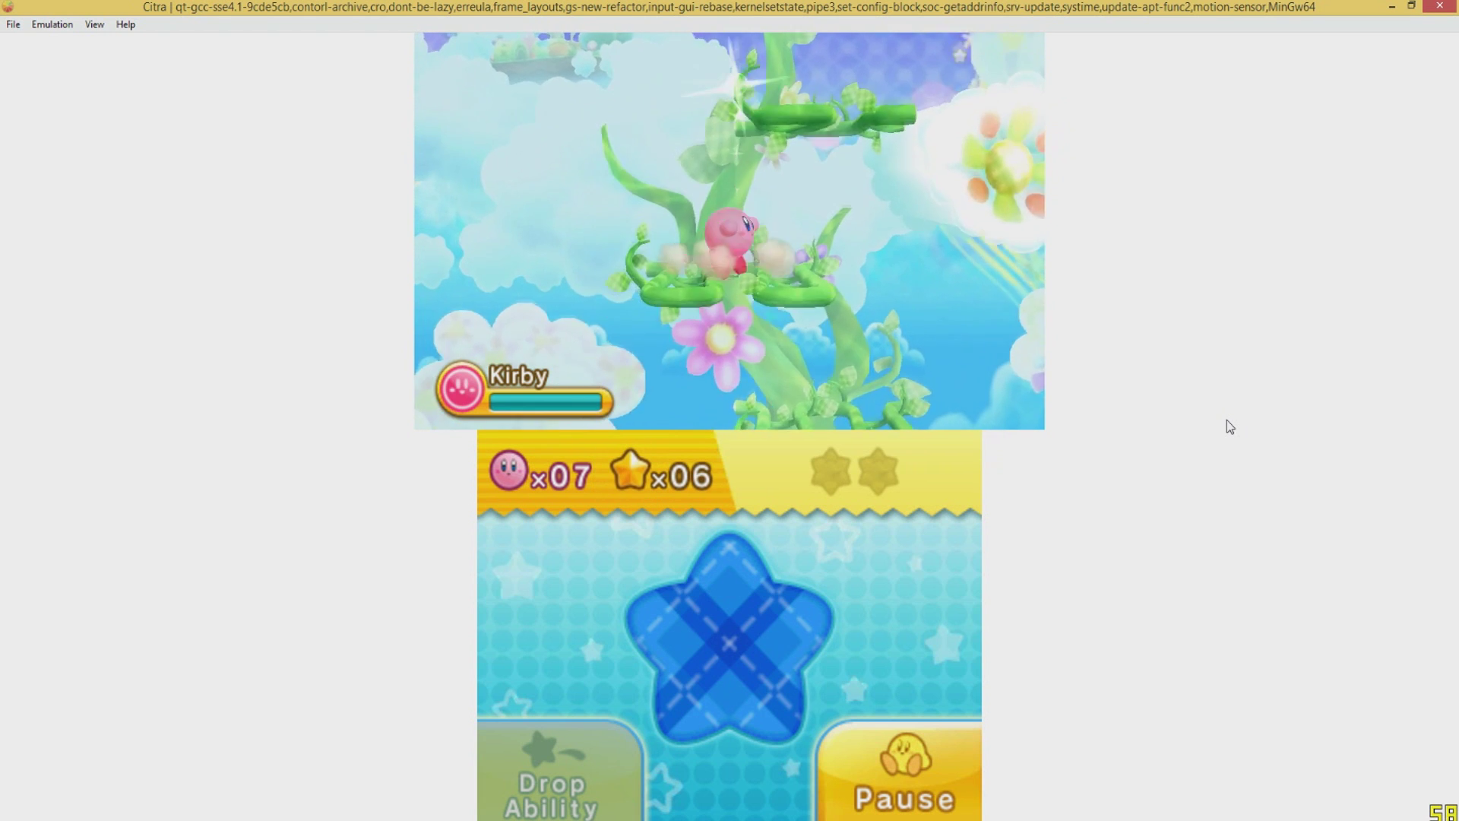
{"action": "key", "text": "Right"}
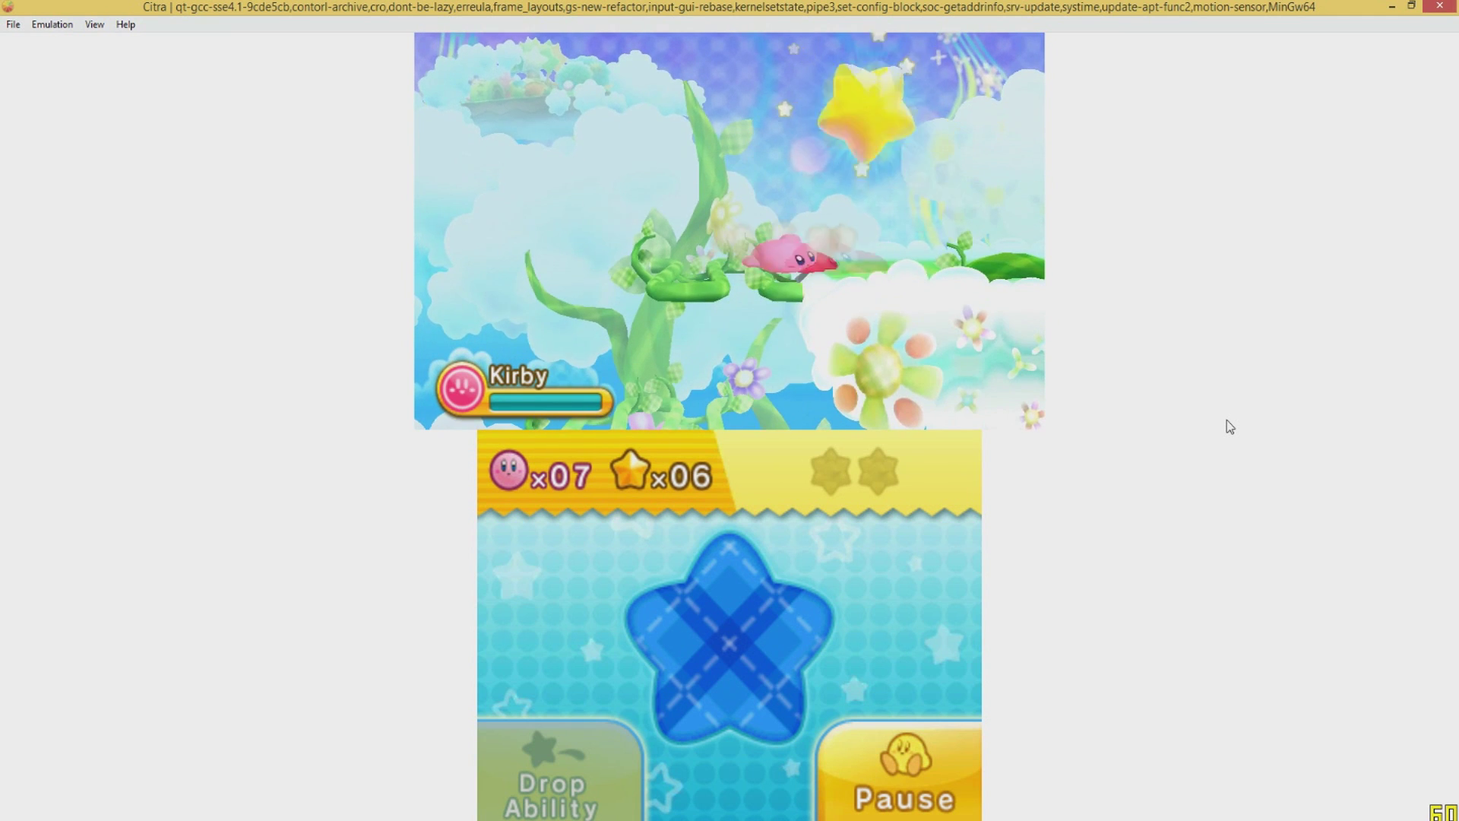
{"action": "key", "text": "a"}
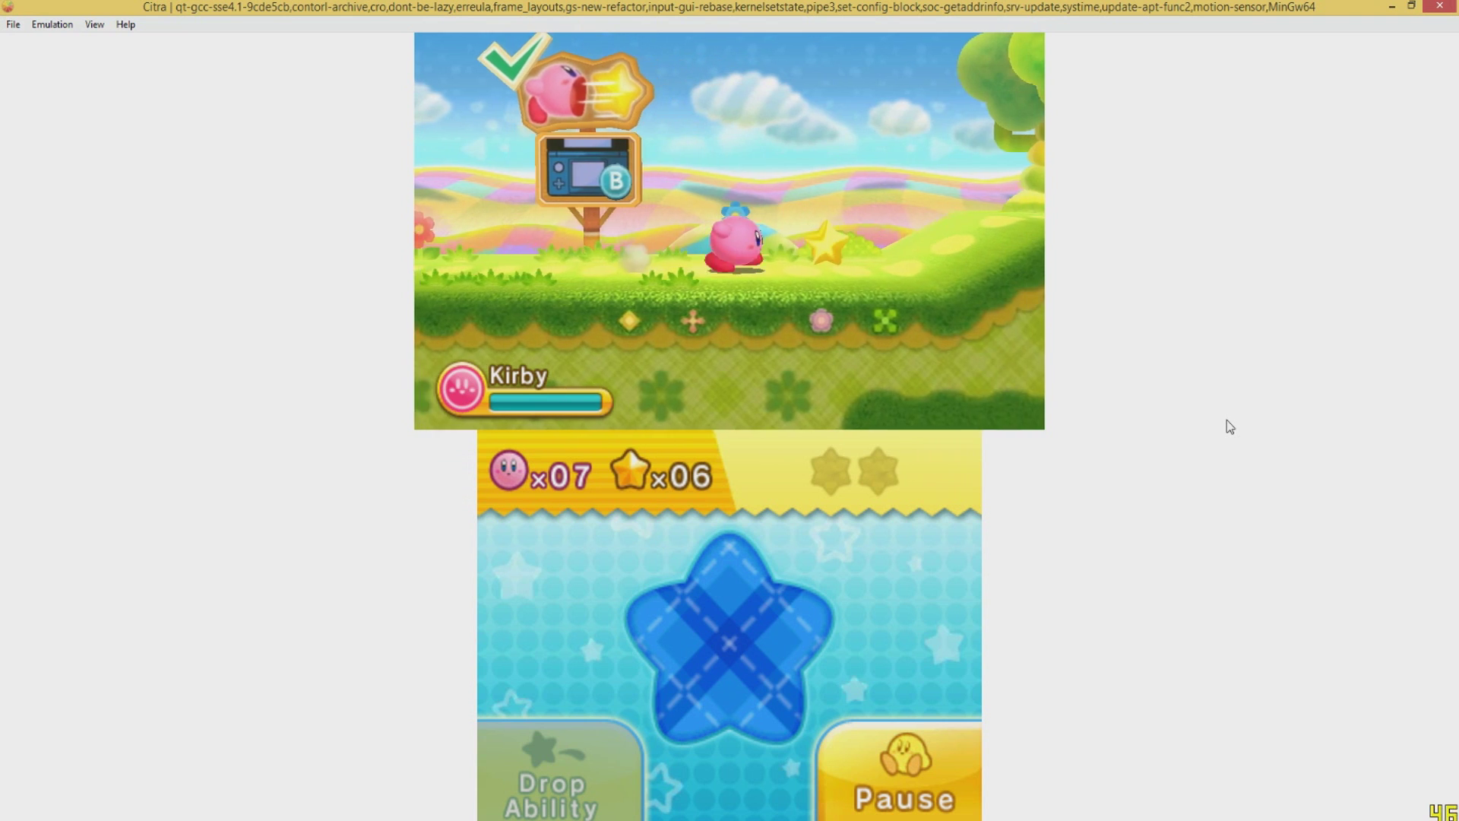
Move Kirby through the meadow past the hanging enemy and slide down the slope toward the stone block.
{"action": "key", "text": "Right"}
{"action": "key", "text": "a"}
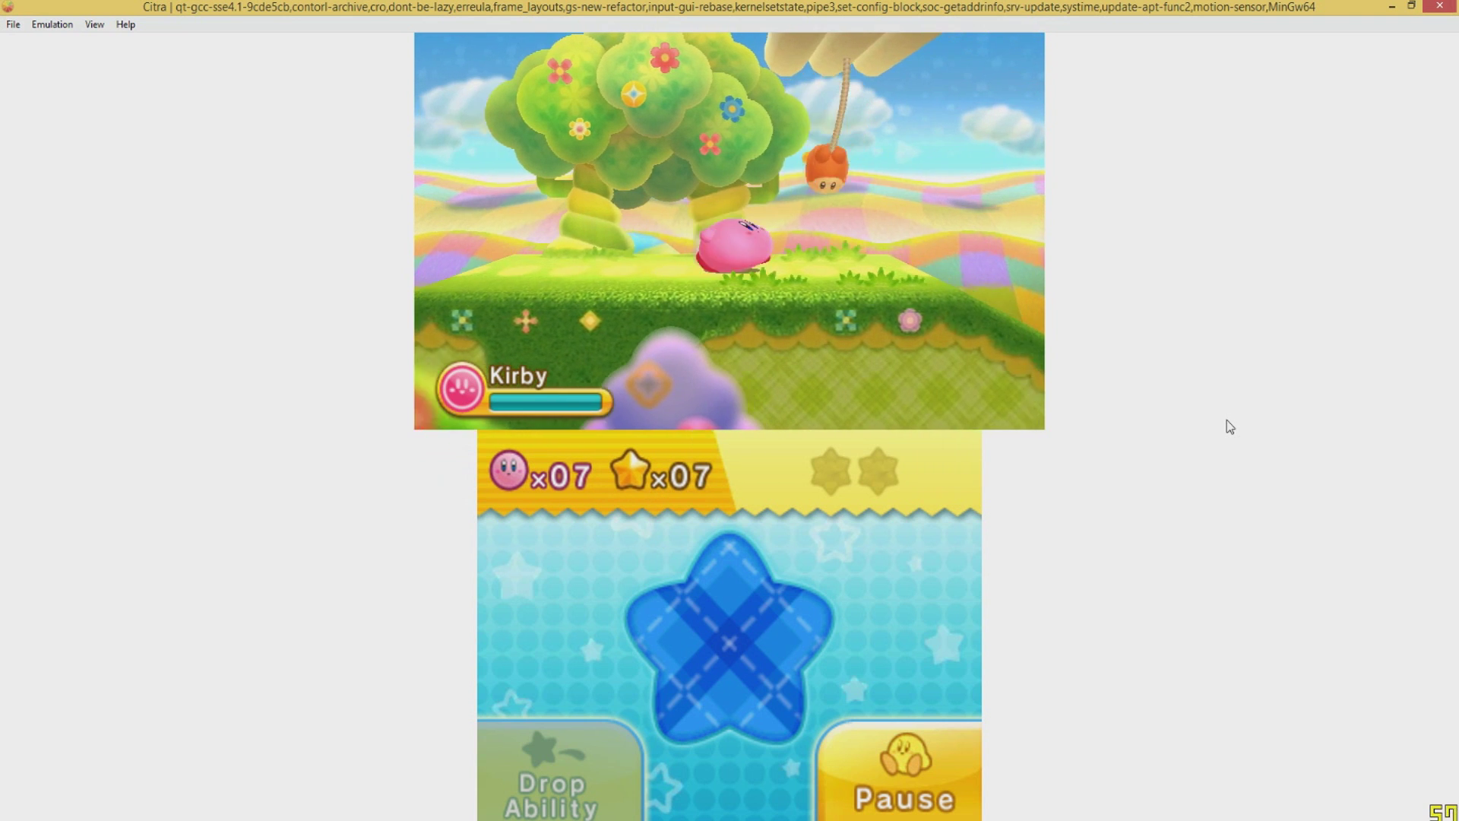
{"action": "key", "text": "Right"}
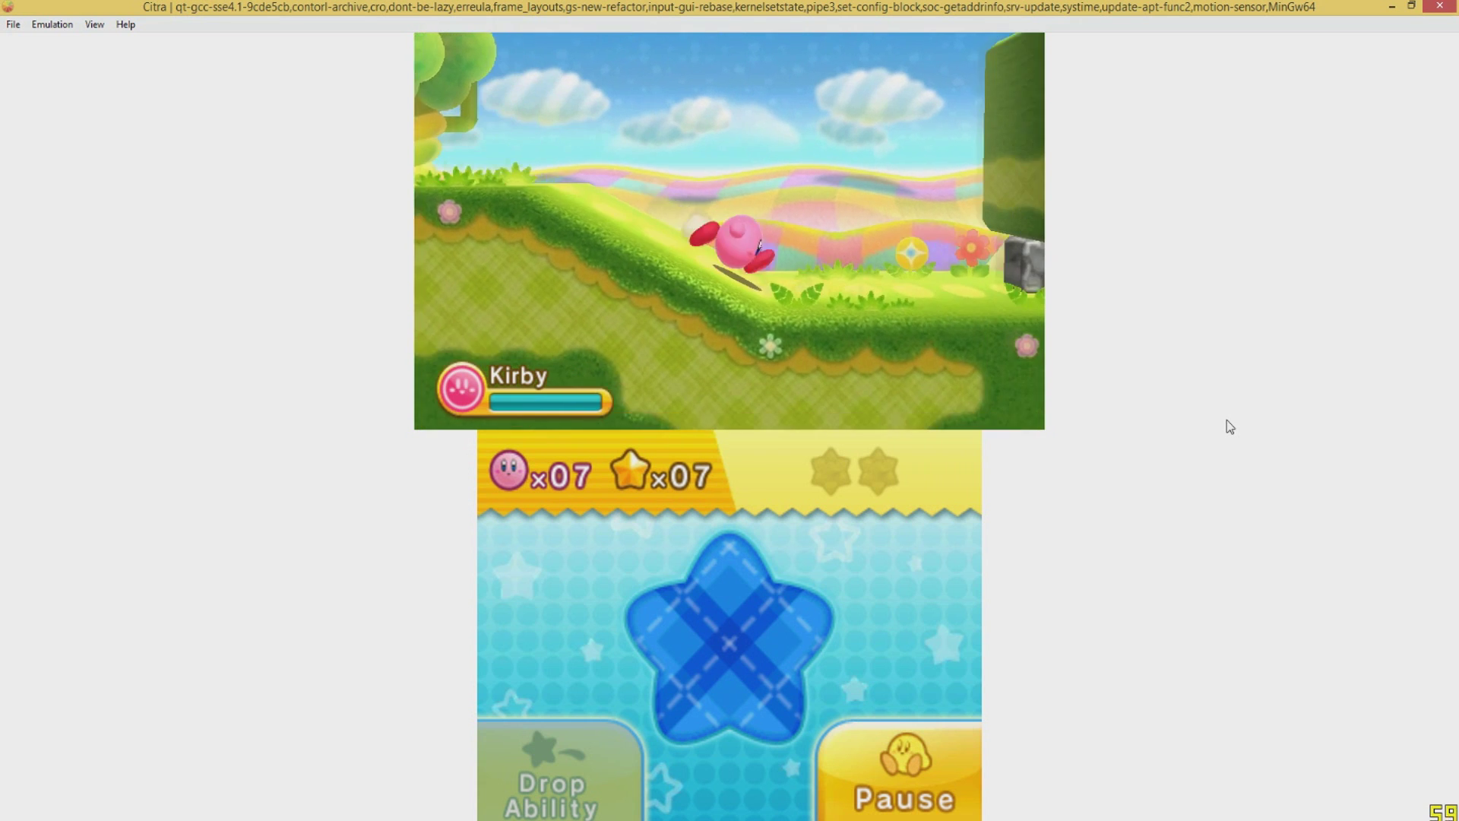
{"action": "key", "text": "Down"}
{"action": "key", "text": "a"}
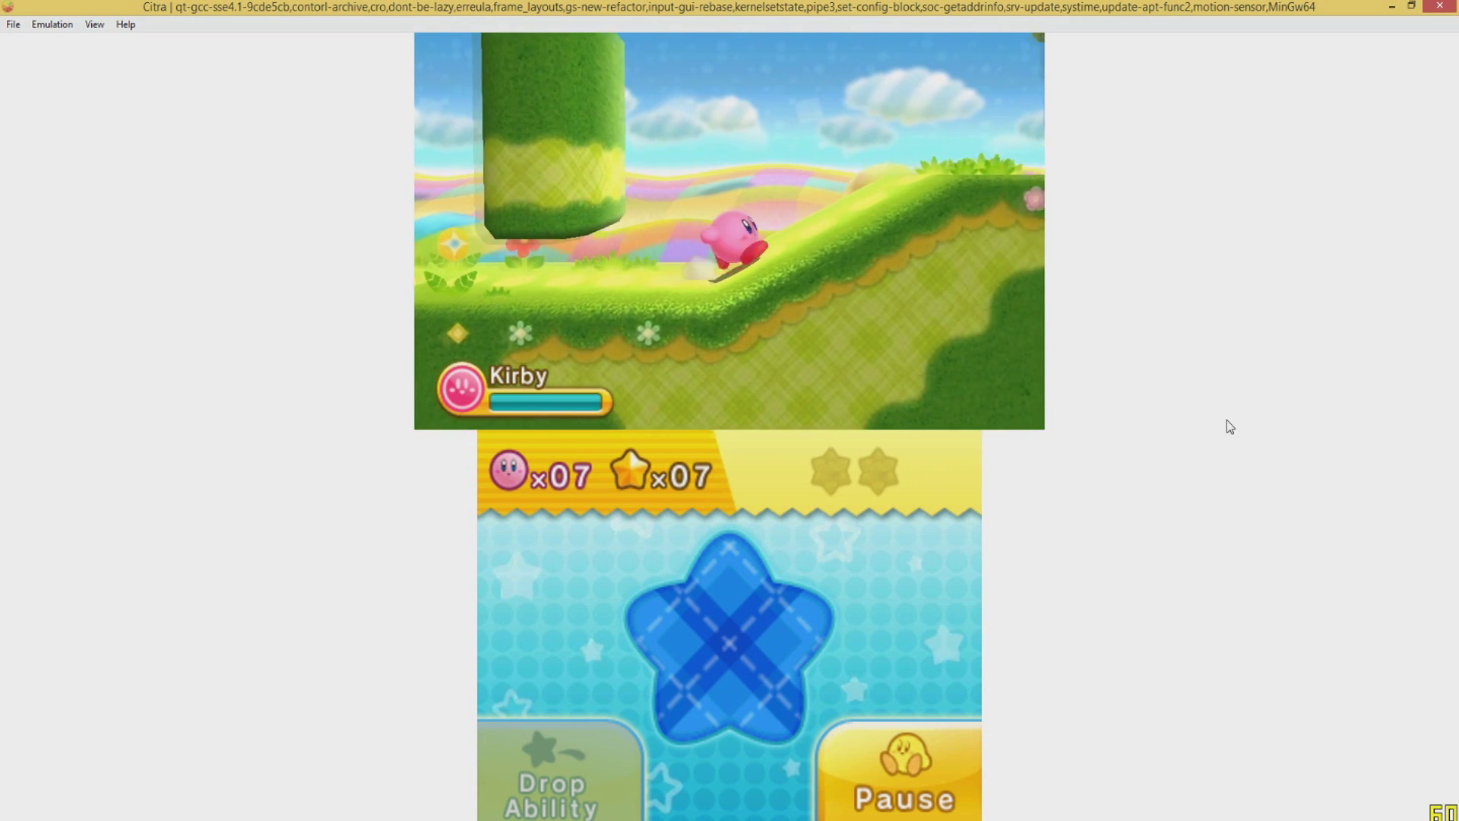
Take Kirby over the next hill and slide and jump through the stone blocks at the raised ledge.
{"action": "key", "text": "Right"}
{"action": "key", "text": "Down"}
{"action": "key", "text": "a"}
{"action": "key", "text": "Right"}
{"action": "key", "text": "a"}
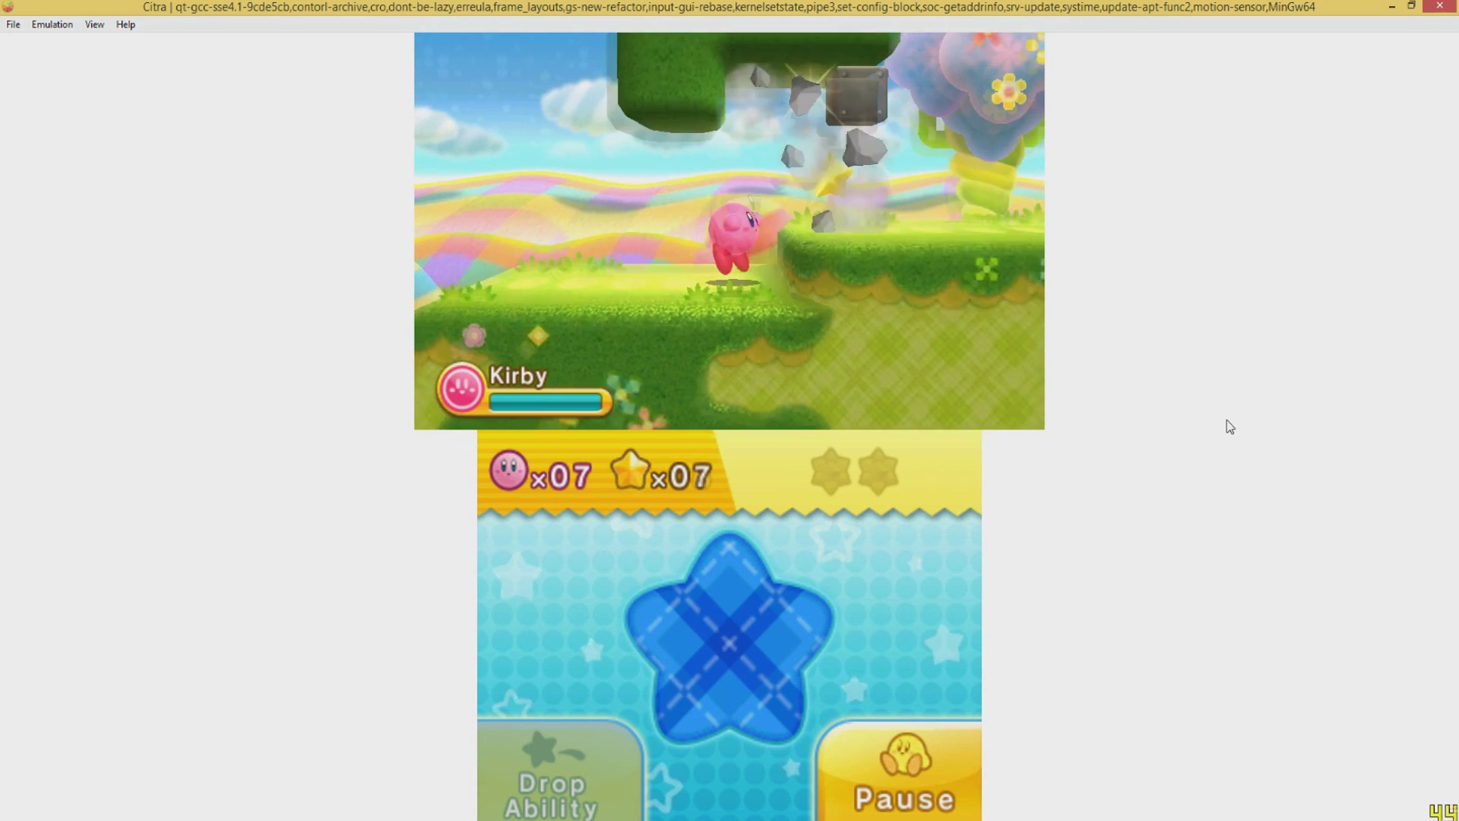
Approach the green-clad sword enemy, then inhale and swallow it to gain the Sword ability.
{"action": "key", "text": "Right"}
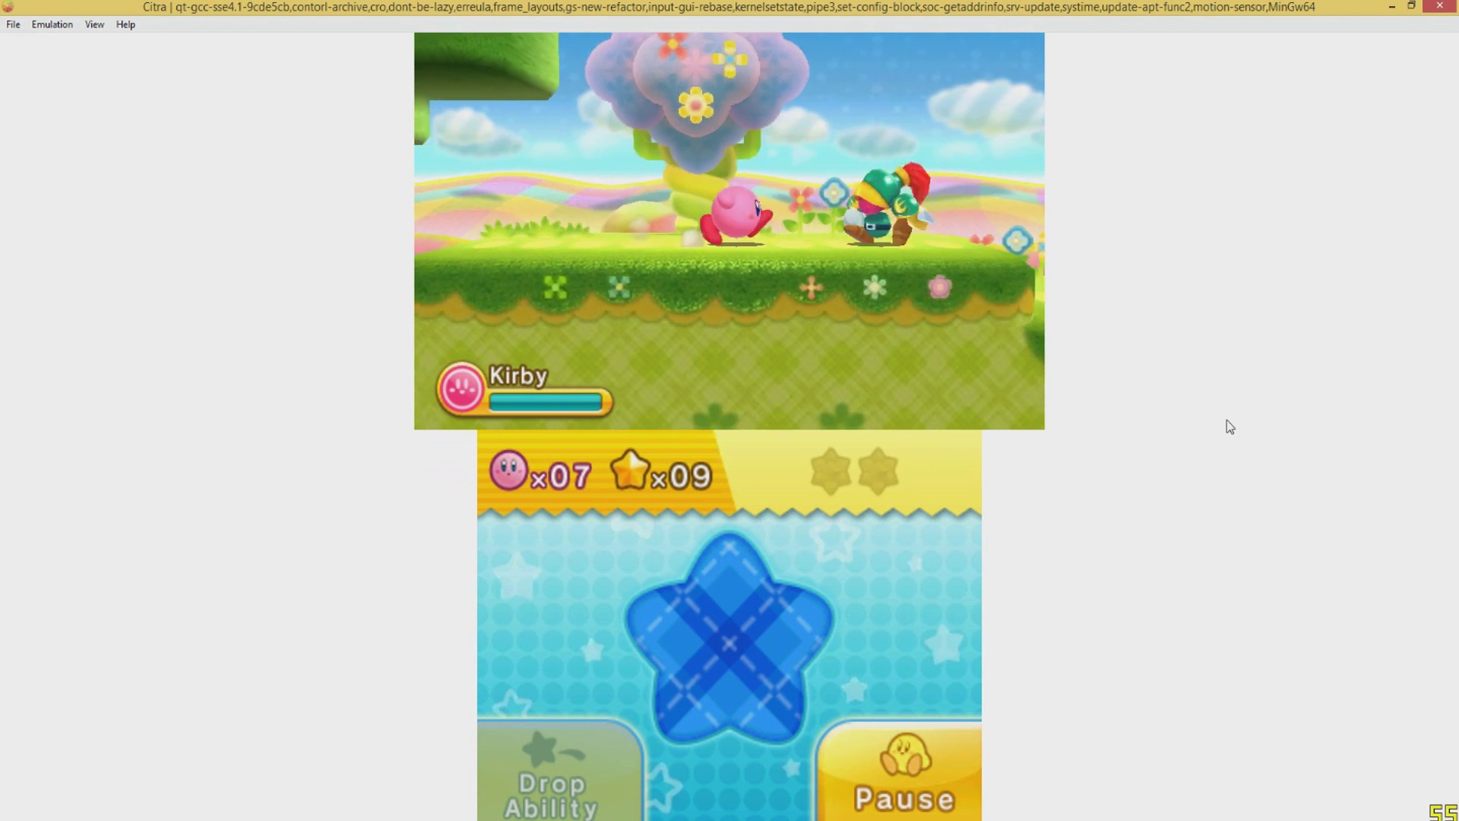
{"action": "key", "text": "s"}
{"action": "key", "text": "Down"}
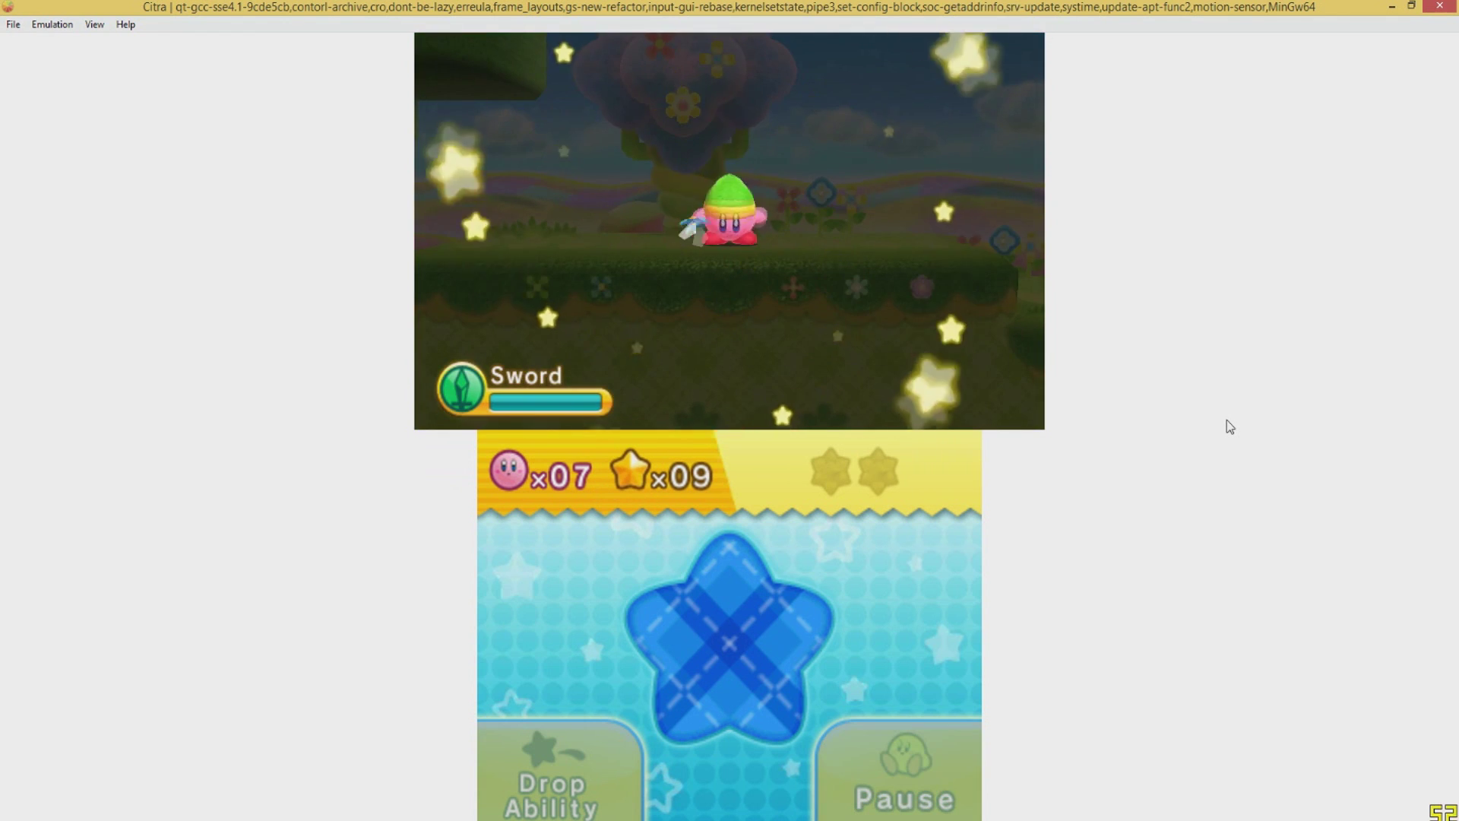
Advance Kirby down into the lower meadow while jumping and slashing at enemies with the sword.
{"action": "key", "text": "Right"}
{"action": "key", "text": "s"}
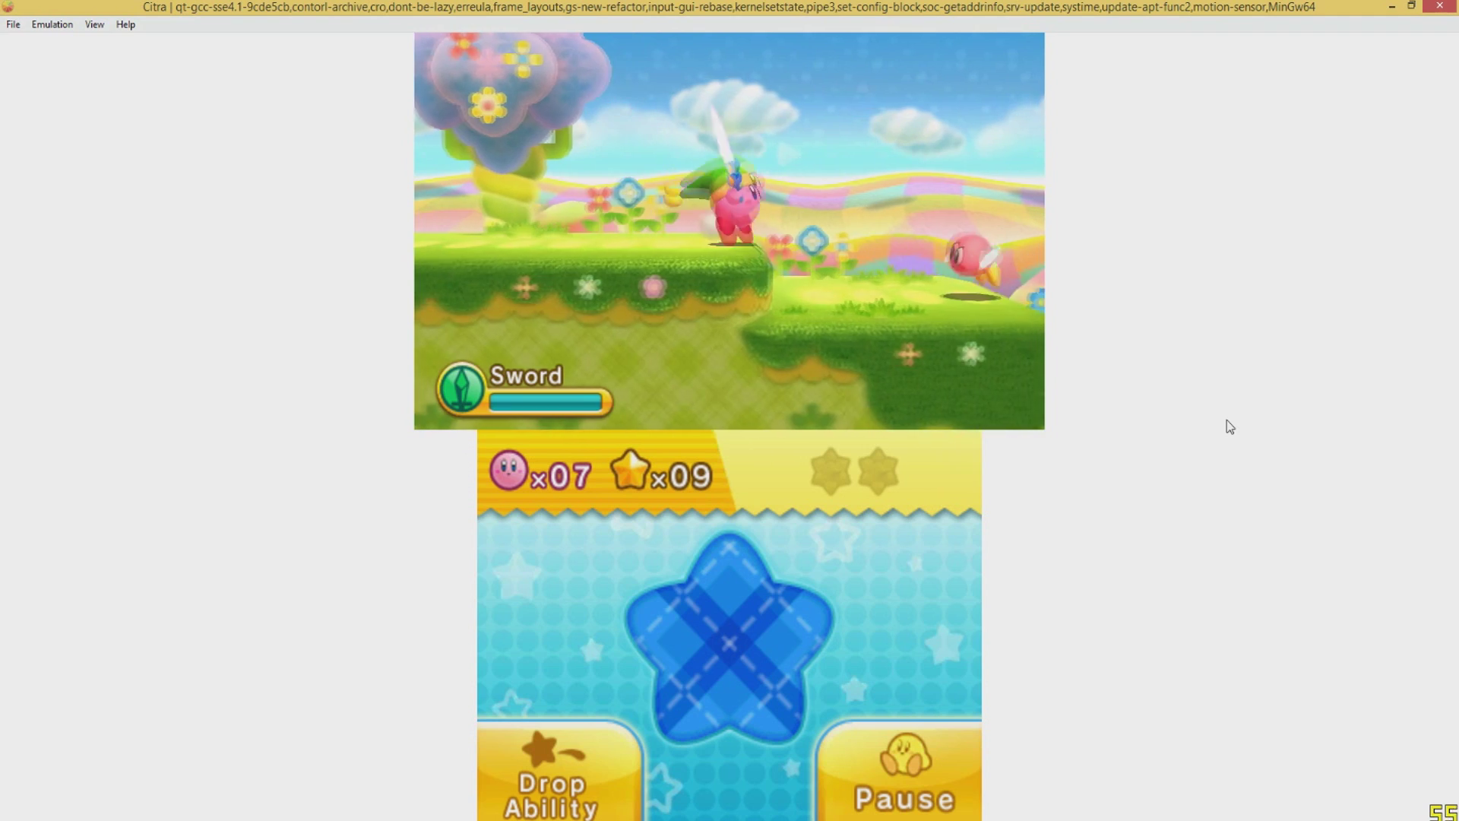
{"action": "key", "text": "a"}
{"action": "key", "text": "s"}
{"action": "key", "text": "Right"}
{"action": "key", "text": "a"}
{"action": "key", "text": "s"}
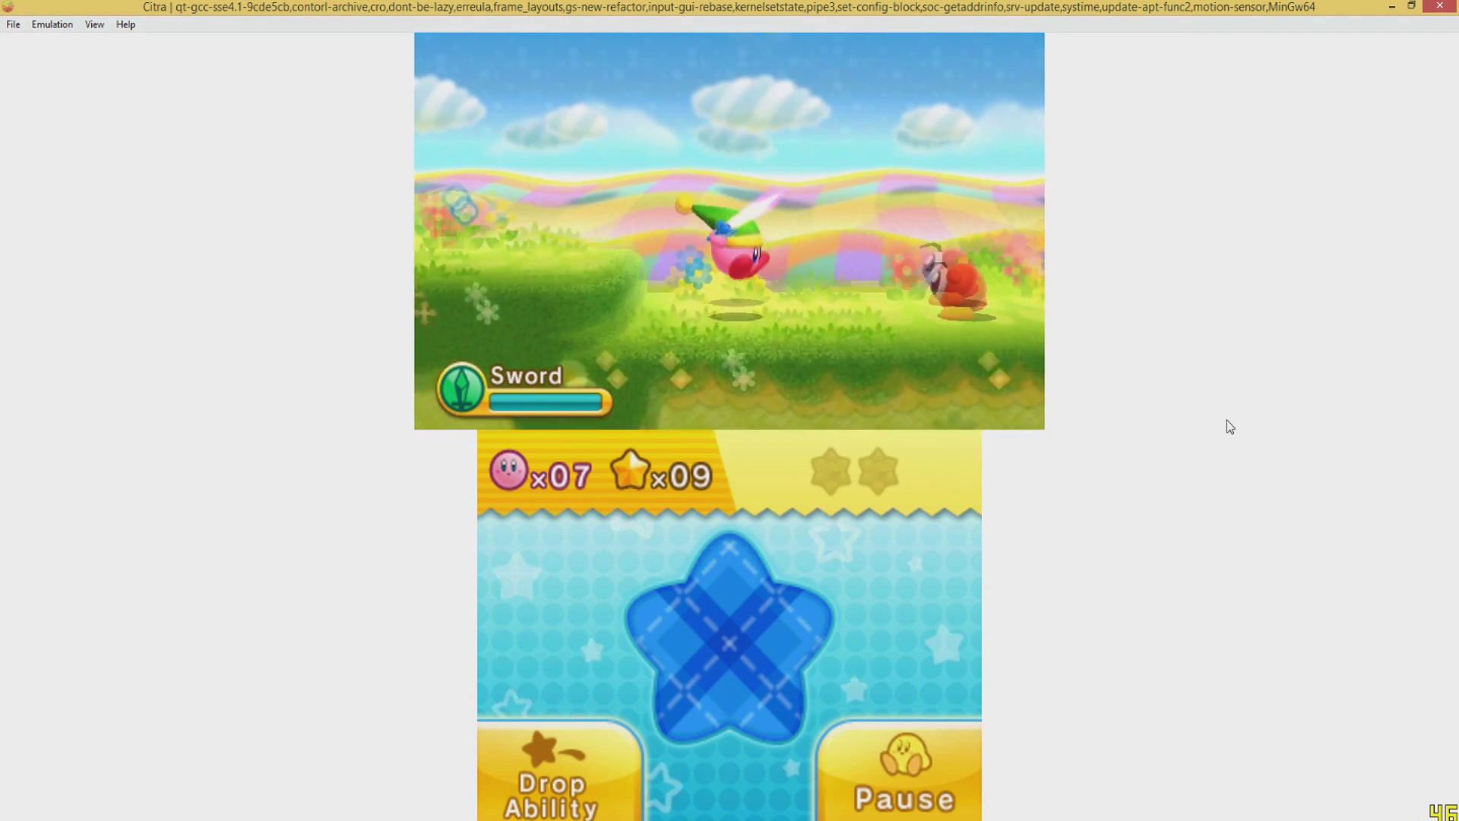
Jump and strike the airborne enemy near the orange hill with sword attacks.
{"action": "key", "text": "a"}
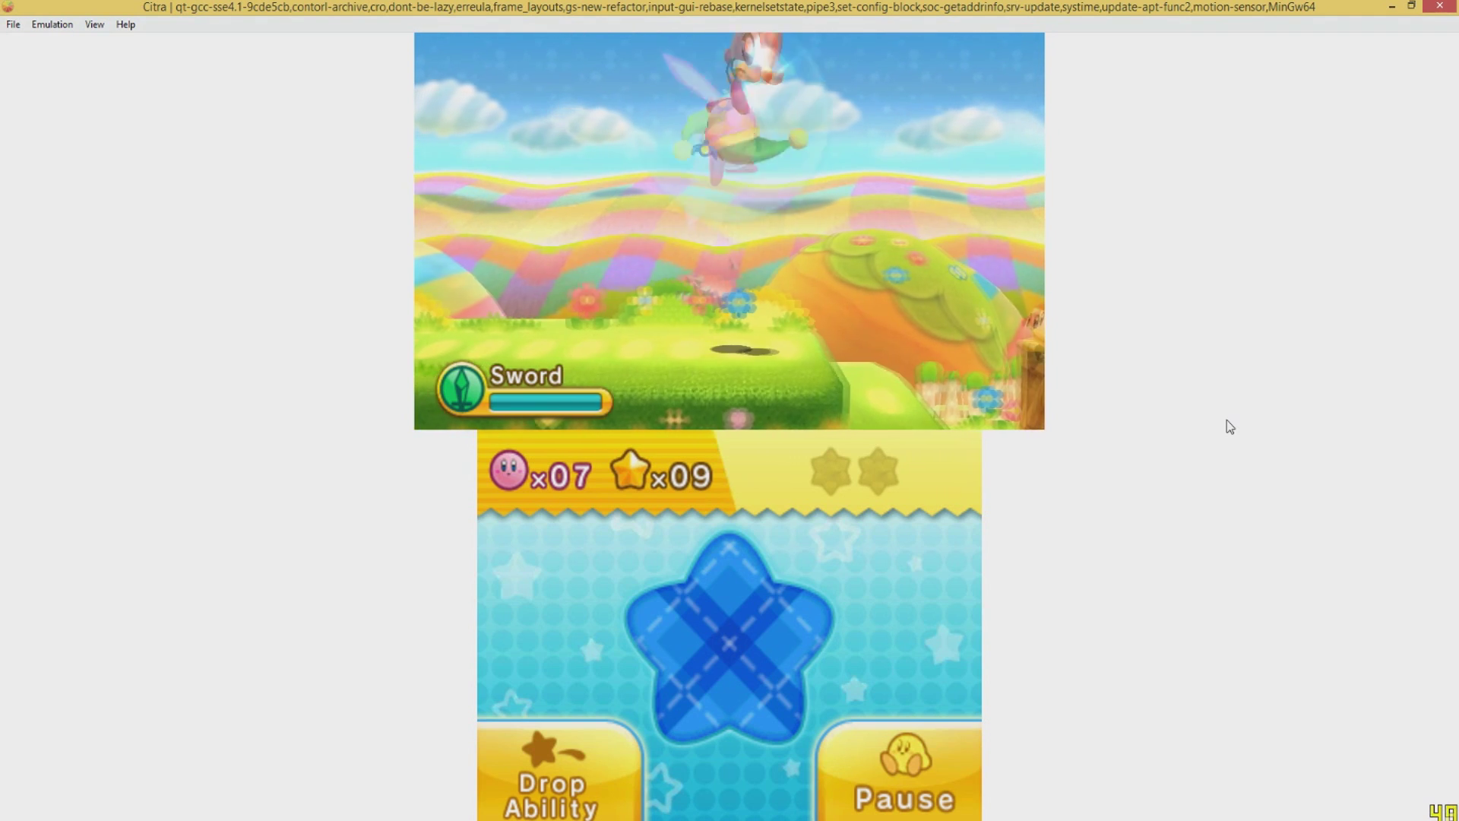
{"action": "key", "text": "s"}
{"action": "key", "text": "Left"}
{"action": "key", "text": "s"}
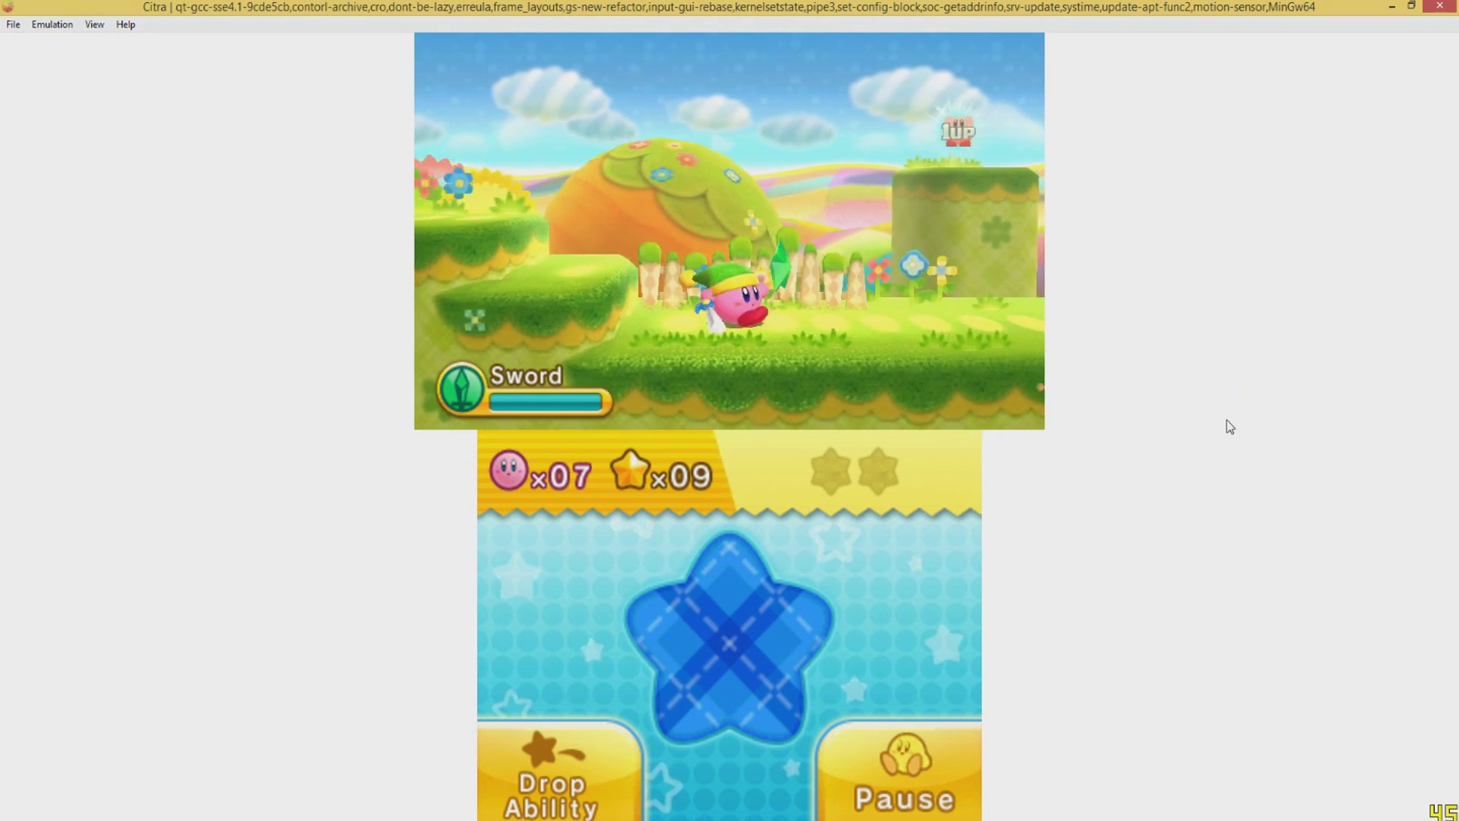
Walk Kirby past the wooden fence to the grassy pillar holding the 1UP, swinging the sword on the way.
{"action": "key", "text": "Right"}
{"action": "key", "text": "Right"}
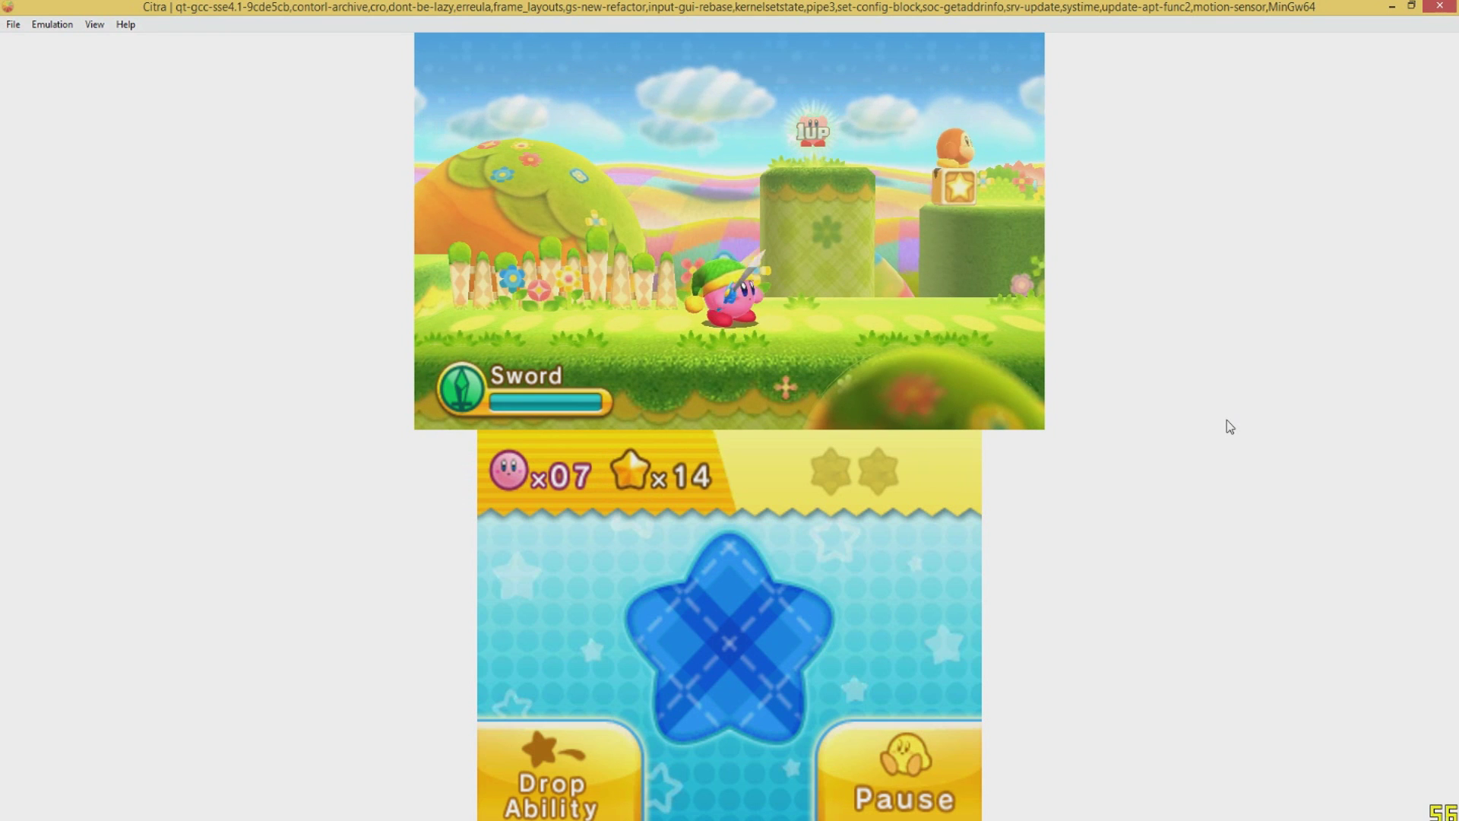
{"action": "key", "text": "Right"}
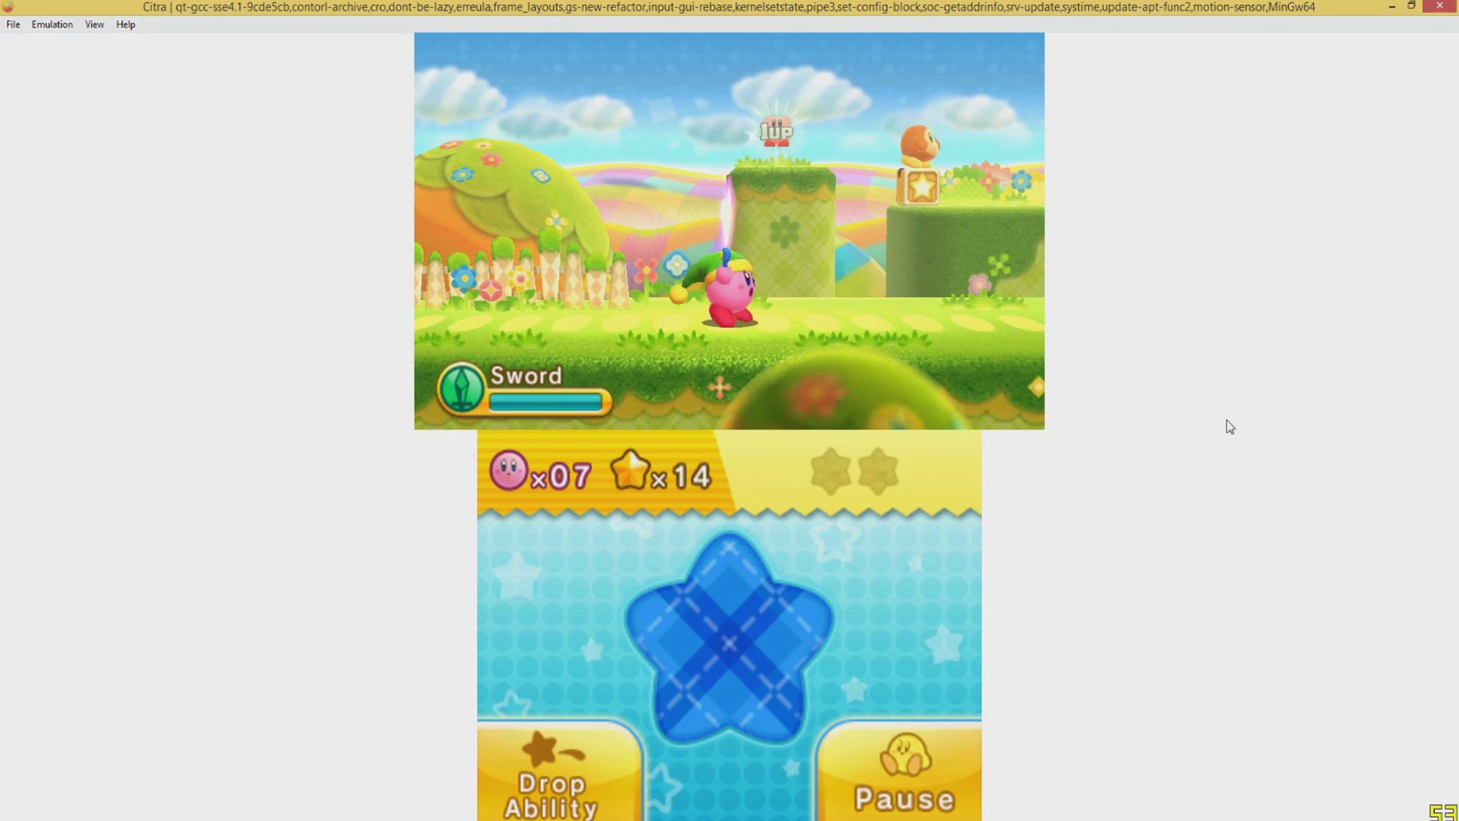
{"action": "key", "text": "Right"}
{"action": "key", "text": "s"}
{"action": "key", "text": "Right"}
{"action": "key", "text": "Left"}
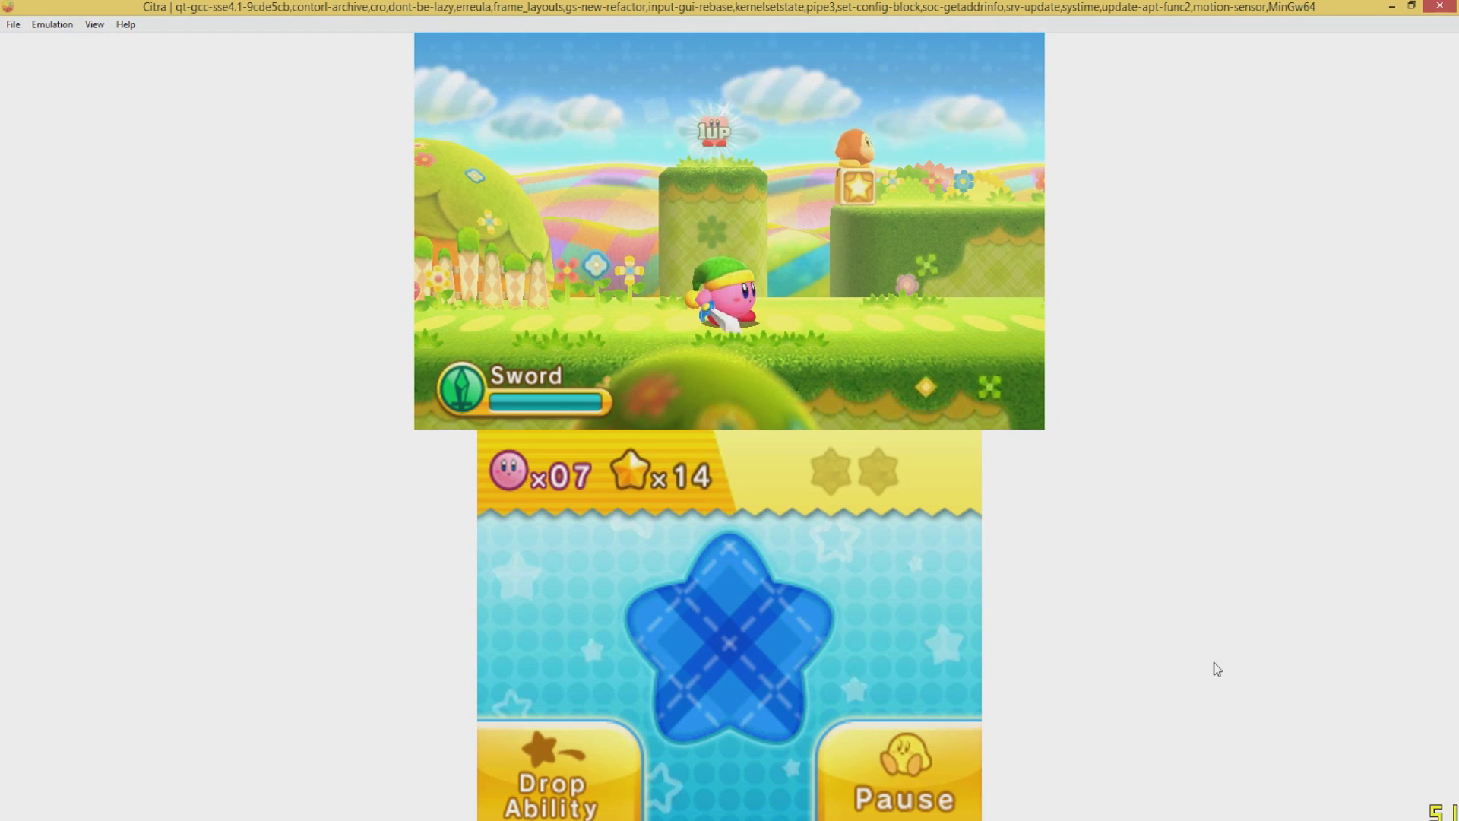
{"action": "mouse_move", "coordinate": [673, 820]}
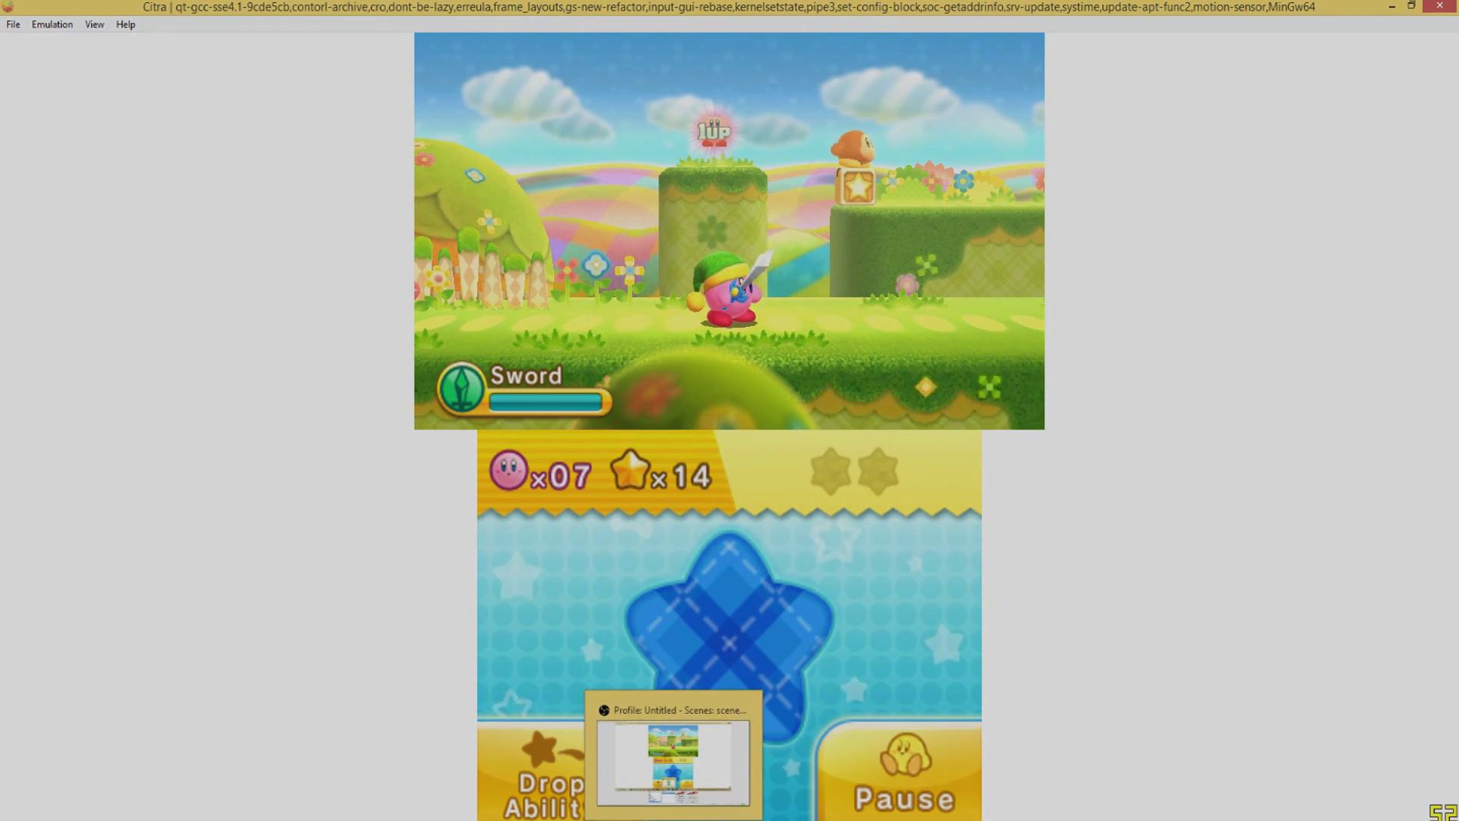